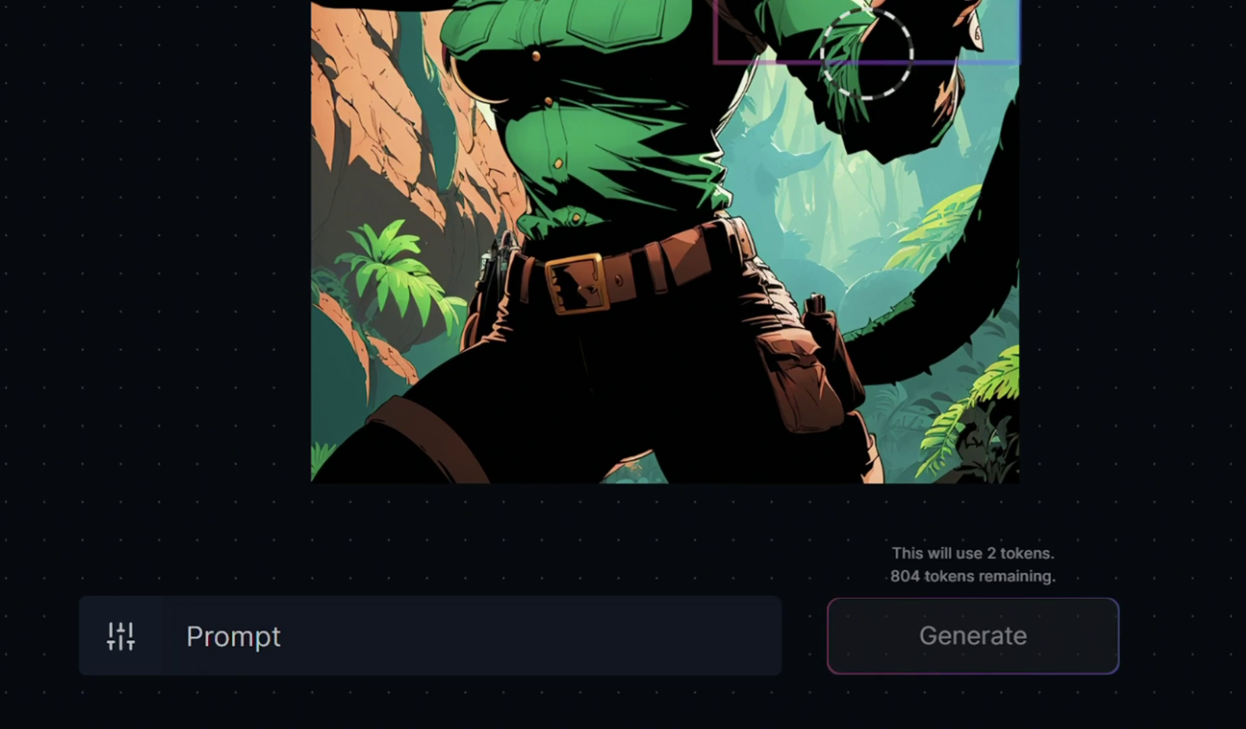
# Step: Generate an inpainting of the masked hand with the prompt "right hand" and show the next variation
pyautogui.write('right hand')
pyautogui.click(682, 687)
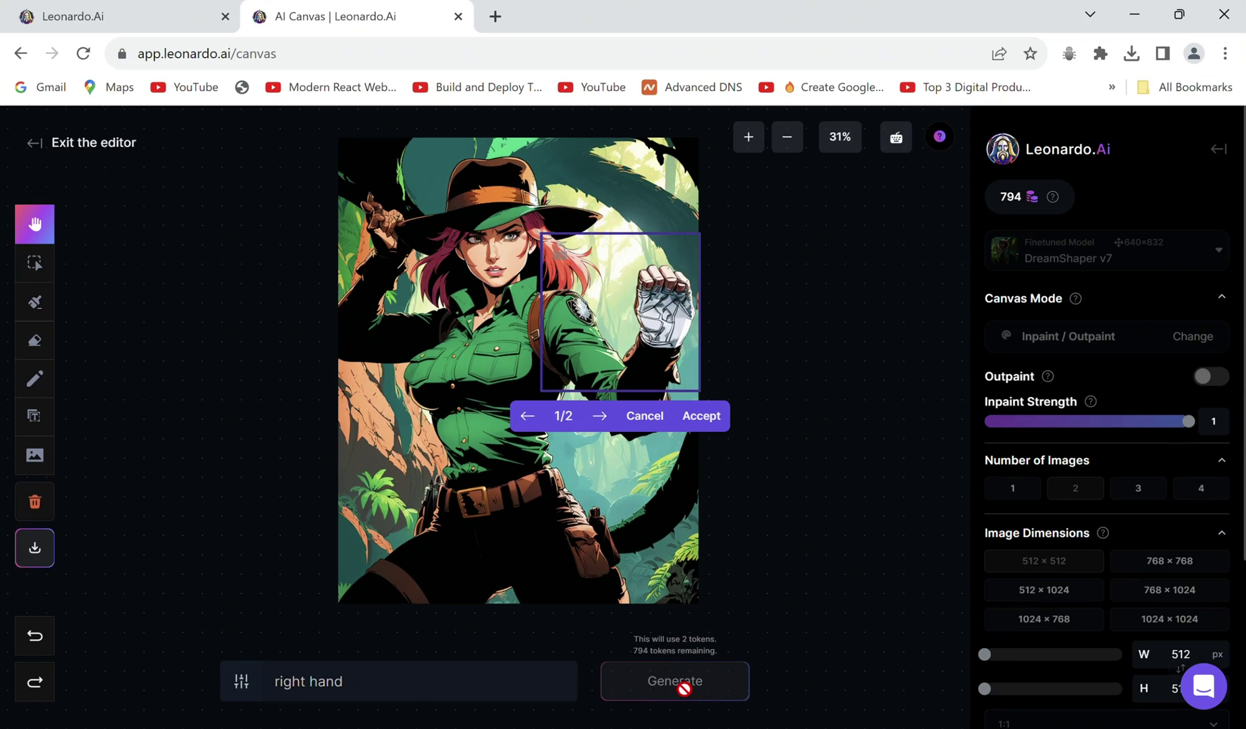
pyautogui.click(608, 426)
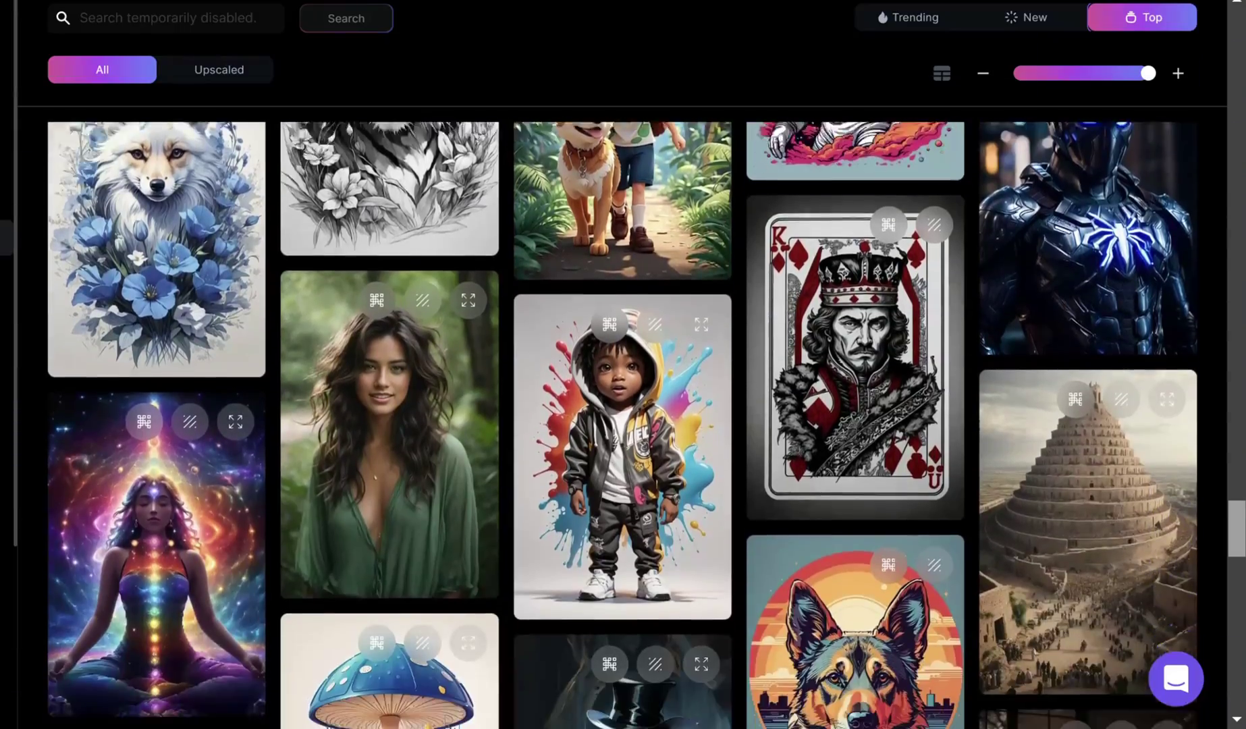
# Step: Open AI Canvas and load the image of the woman in the green shirt from the computer
pyautogui.scroll(-8, 623, 405)
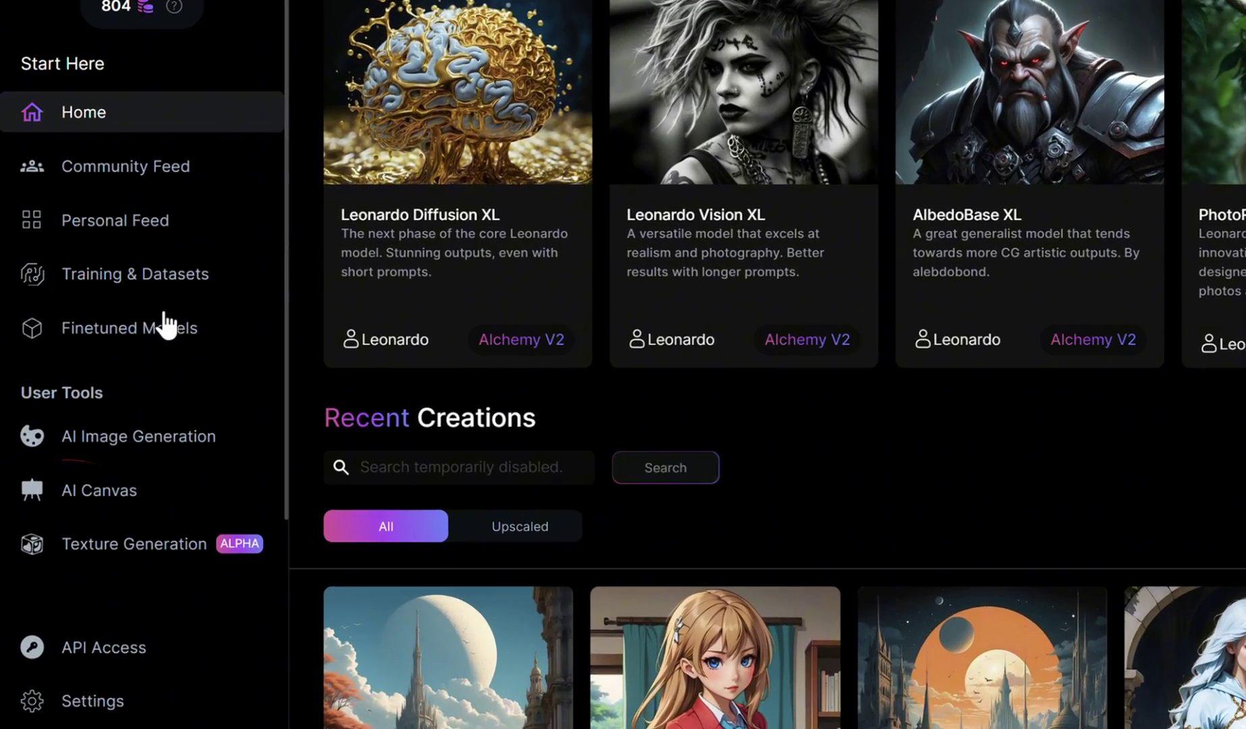
pyautogui.click(150, 490)
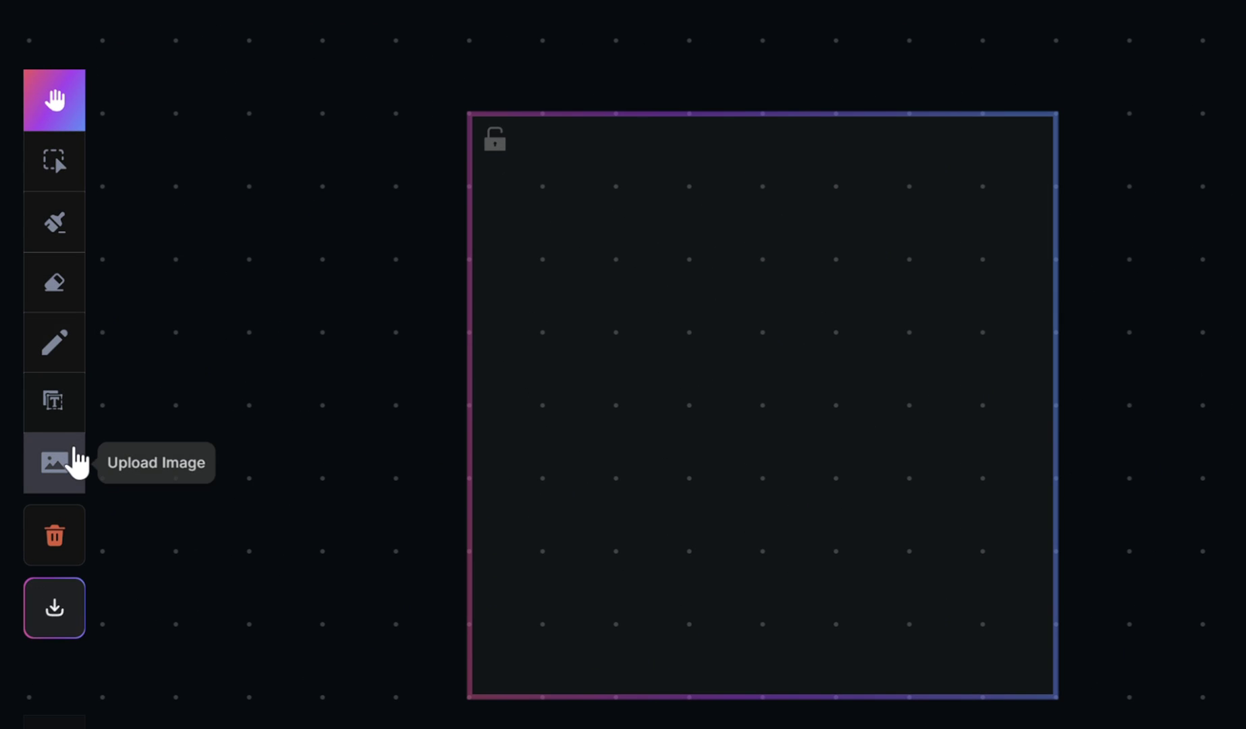
pyautogui.click(77, 463)
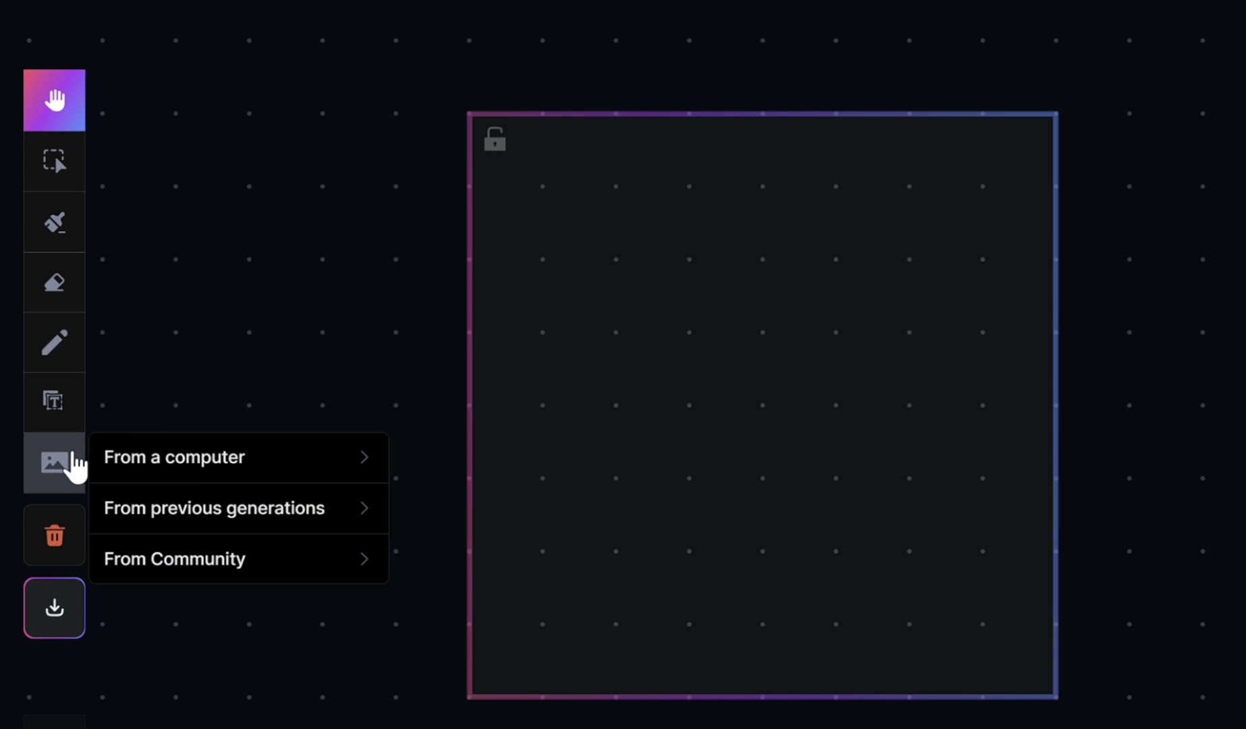
pyautogui.click(129, 460)
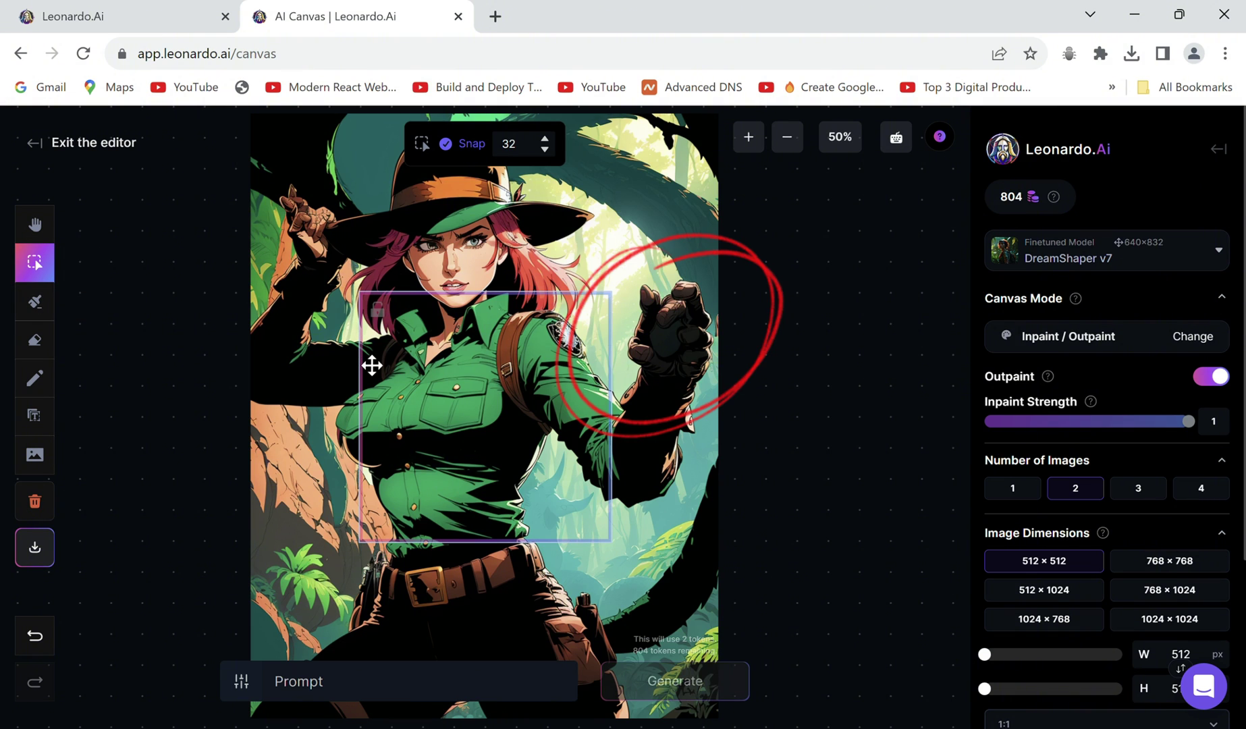
# Step: Place the generation frame over the woman's gloved fist and enlarge the image relative to the frame
pyautogui.moveTo(370, 362)
pyautogui.mouseDown()
pyautogui.moveTo(439, 341)
pyautogui.moveTo(466, 294)
pyautogui.mouseUp()
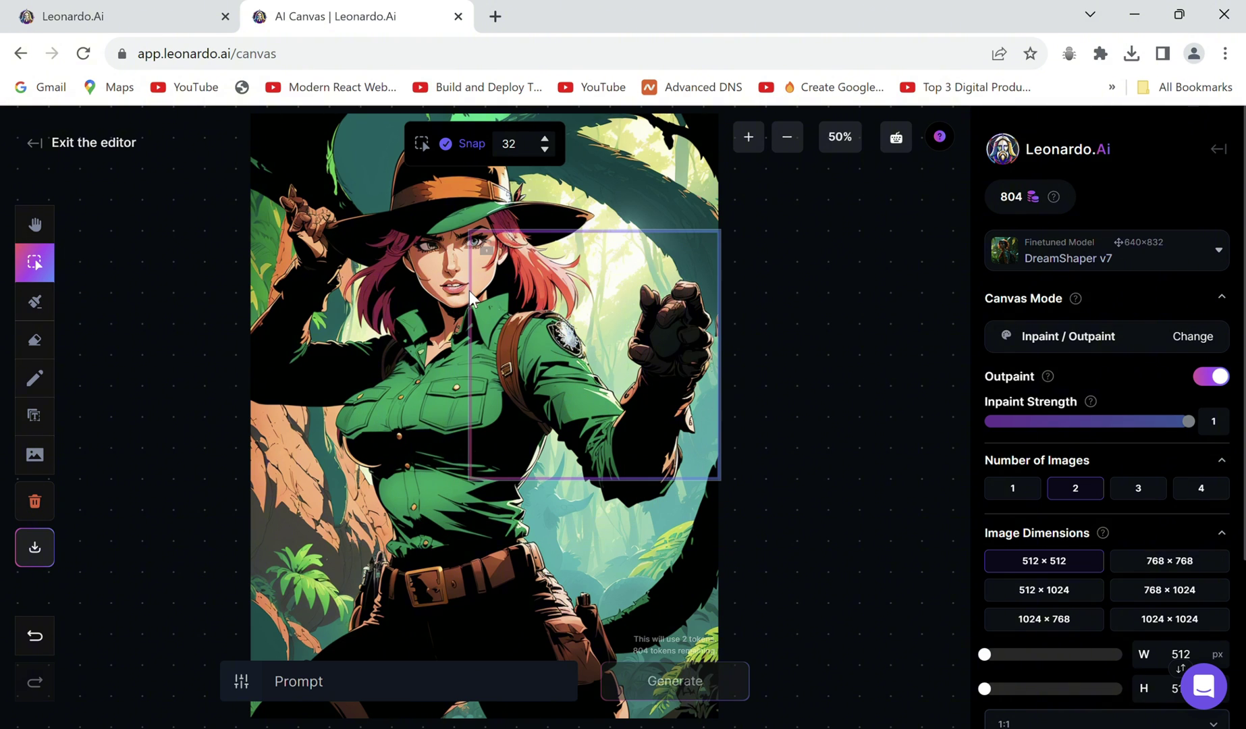
pyautogui.click(369, 417)
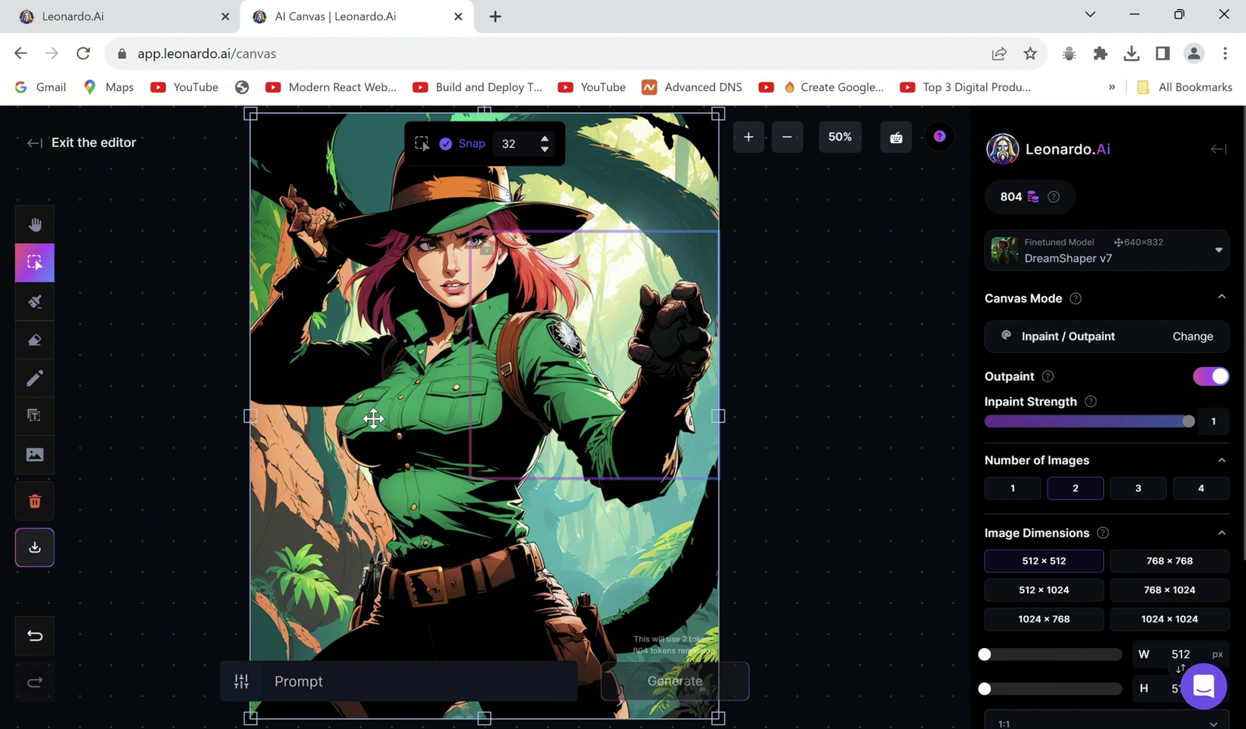
pyautogui.scroll(-2, 373, 419)
pyautogui.moveTo(729, 659); pyautogui.dragTo(832, 727)
pyautogui.moveTo(723, 605); pyautogui.dragTo(666, 573)
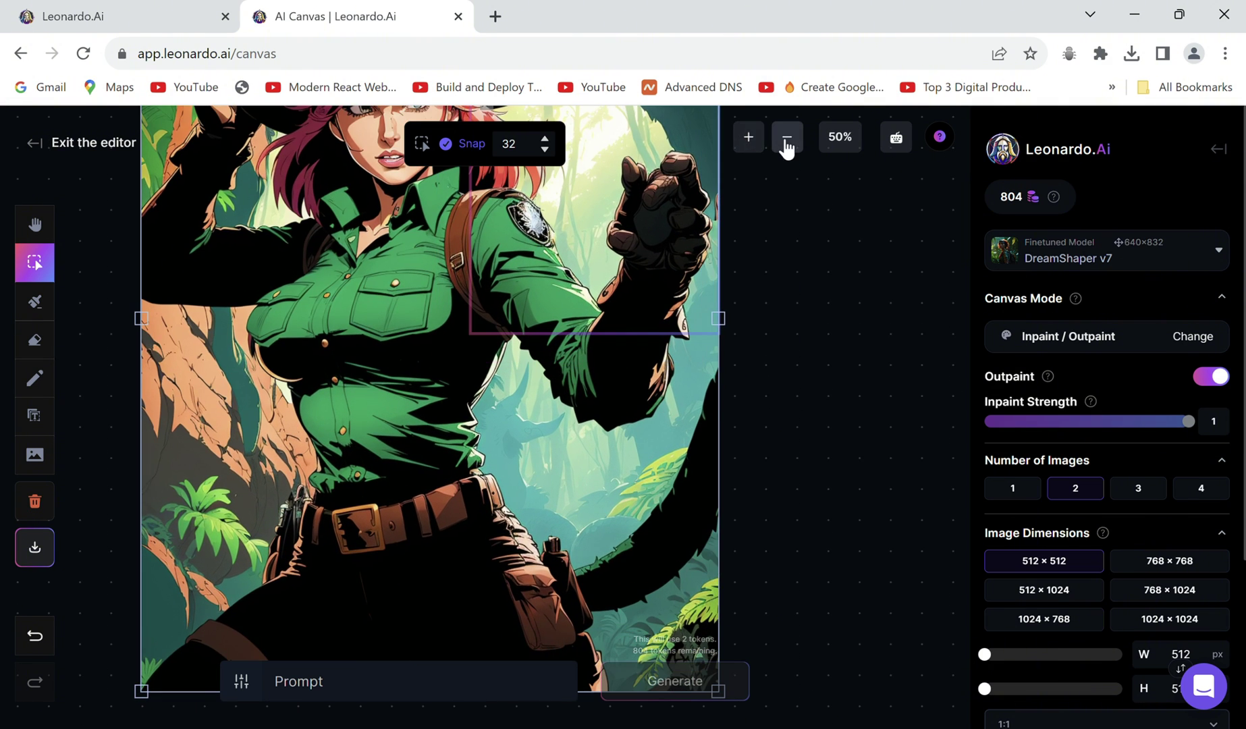
pyautogui.click(786, 145)
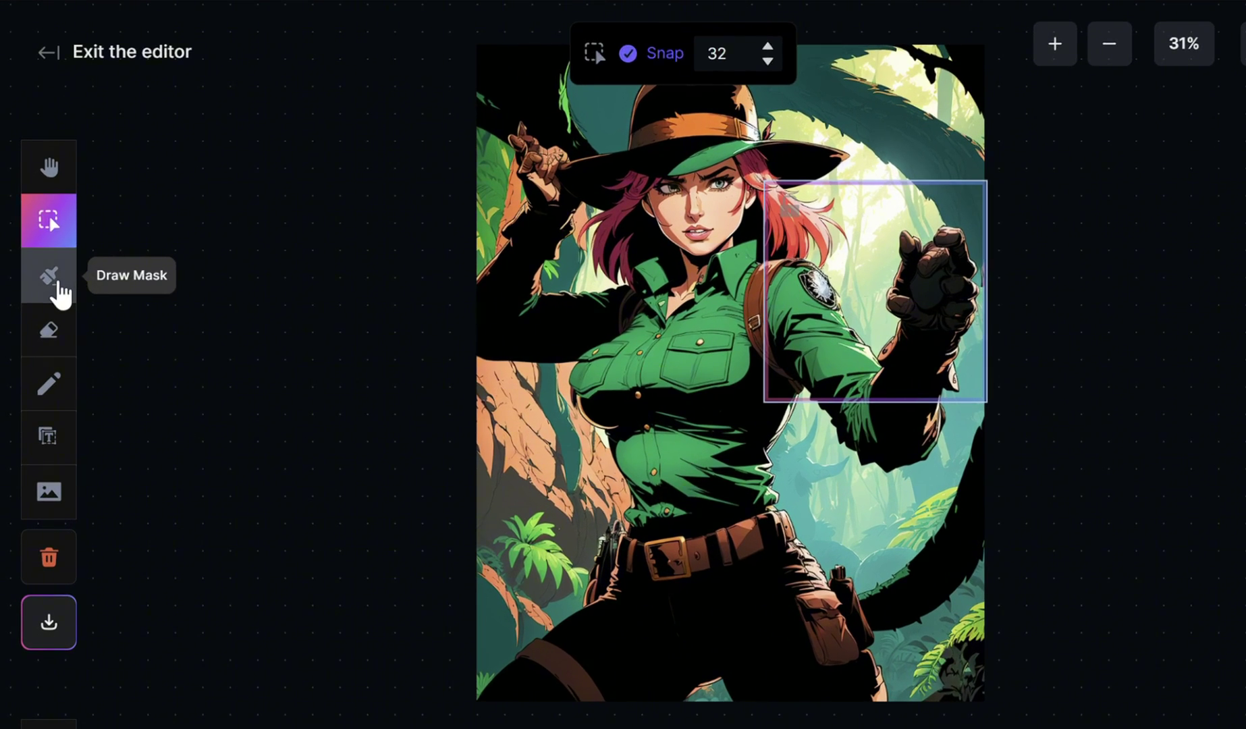
# Step: Mask the gloved fist with a brush size of 150 and enter the prompt "right hand"
pyautogui.click(34, 301)
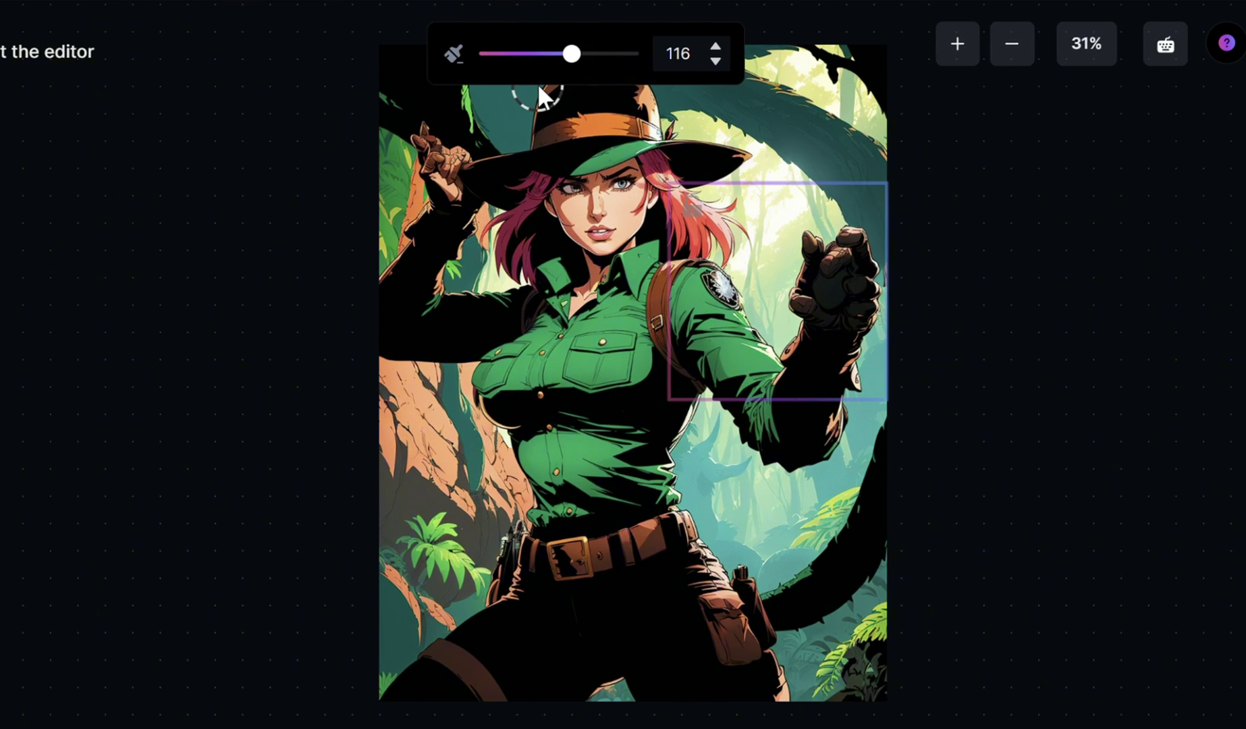
pyautogui.moveTo(668, 54); pyautogui.dragTo(707, 64)
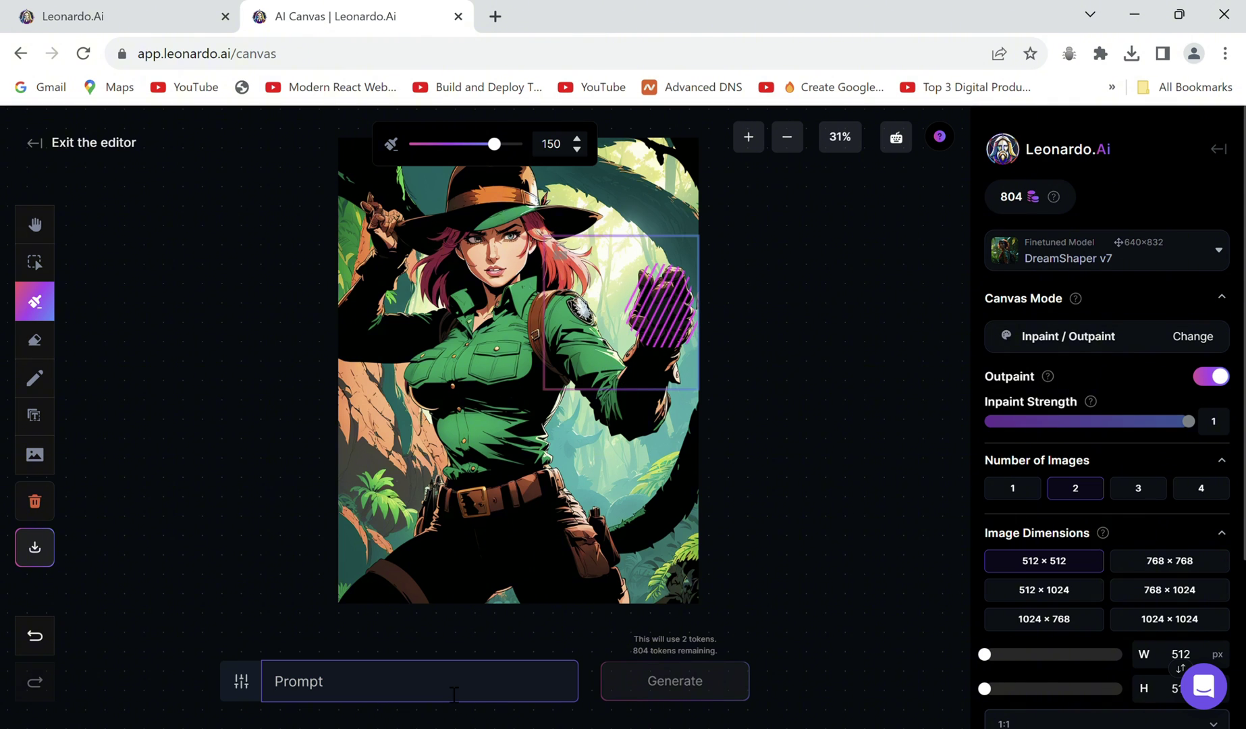
pyautogui.write('right hand')
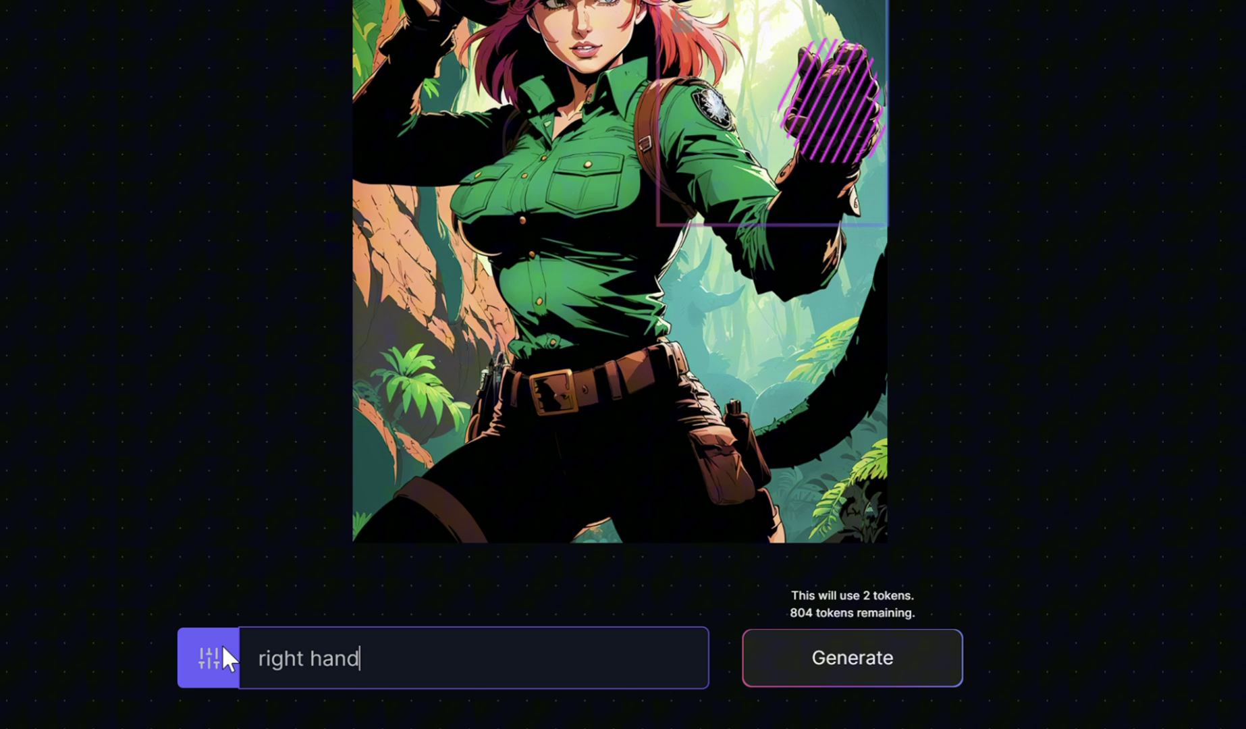
# Step: Set the negative prompt to "extra fingers,deformed"
pyautogui.click(219, 654)
pyautogui.click(320, 488)
pyautogui.write('extra fingers,deformed')
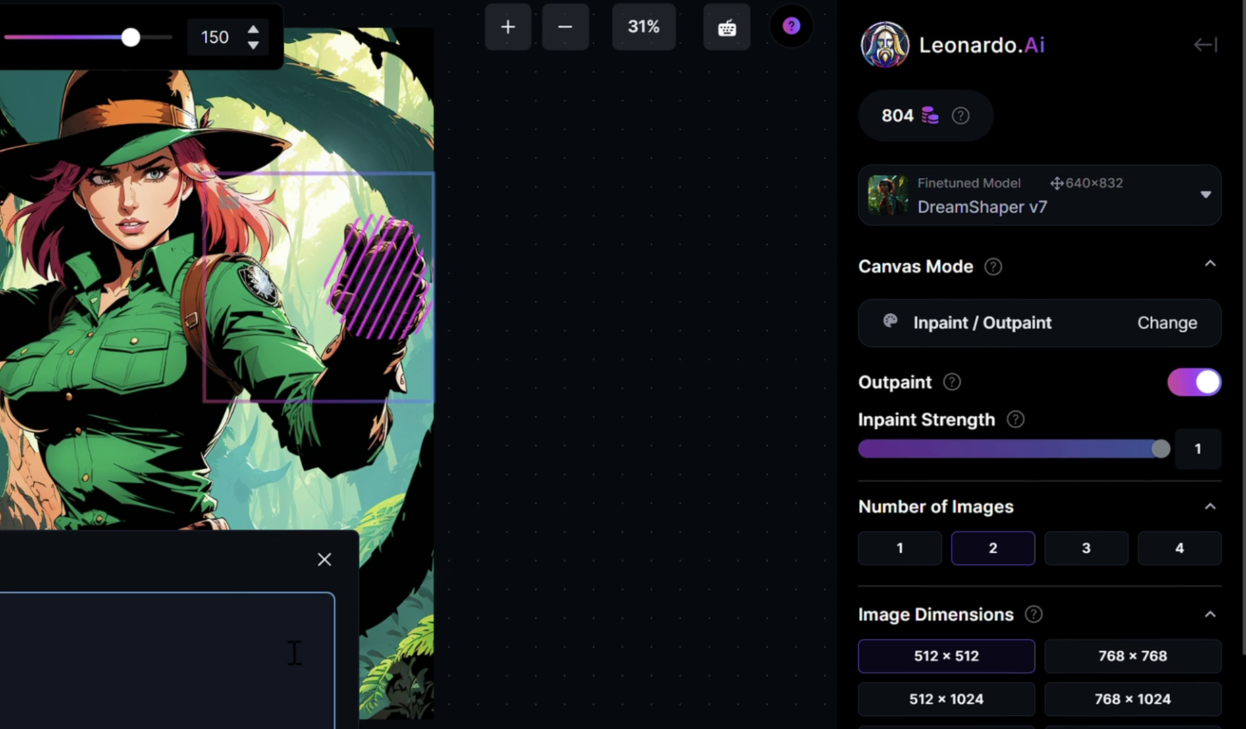
pyautogui.click(778, 383)
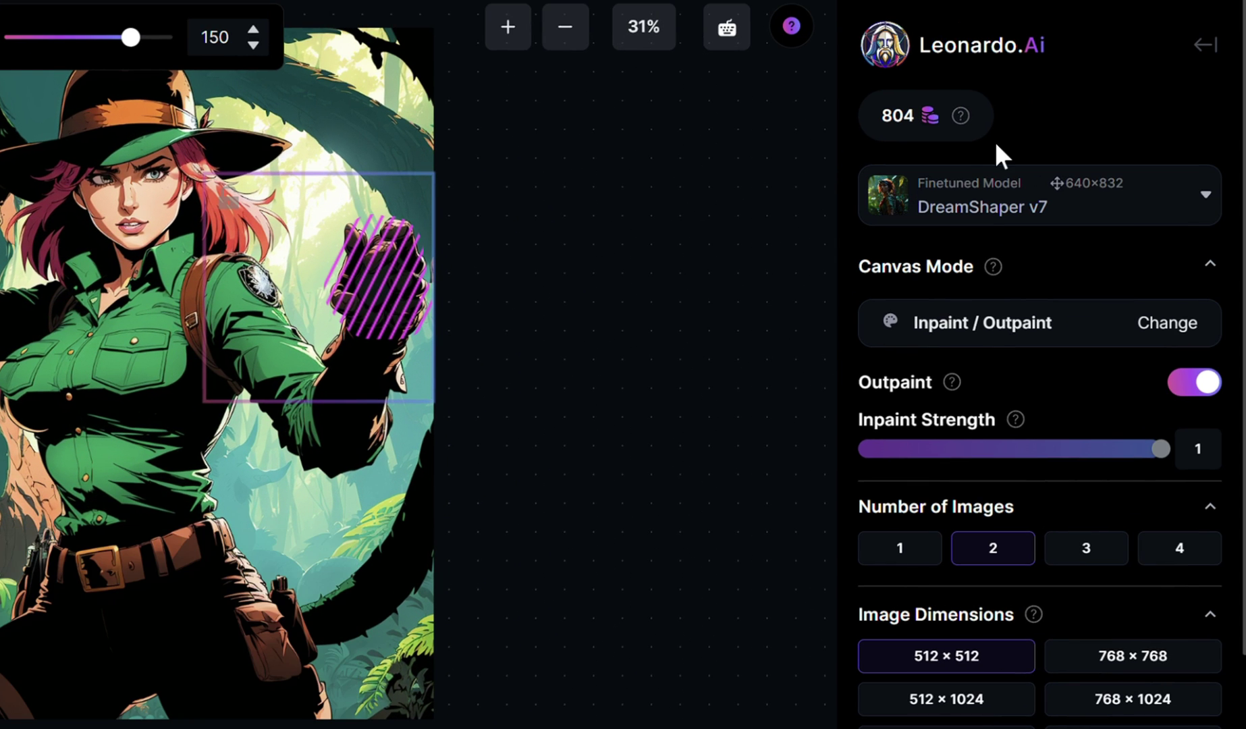
# Step: Choose the DreamShaper v7 model and turn off Outpaint
pyautogui.click(1048, 202)
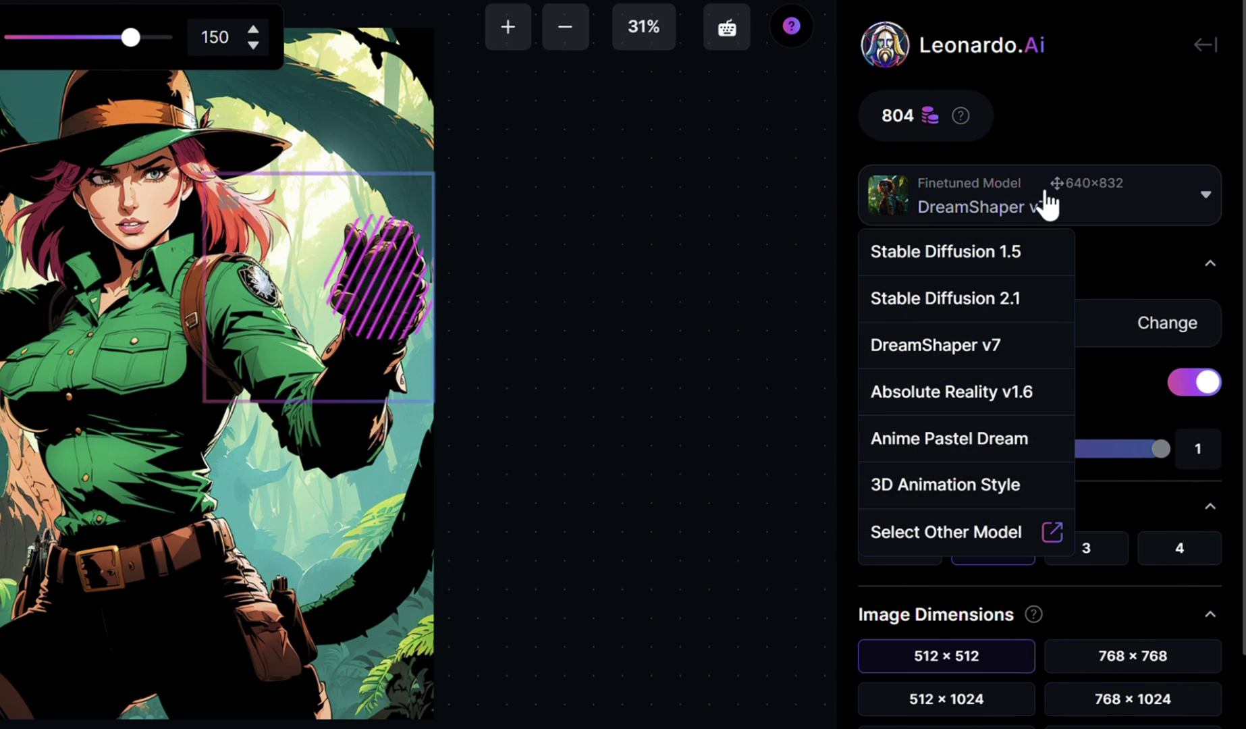
pyautogui.click(969, 347)
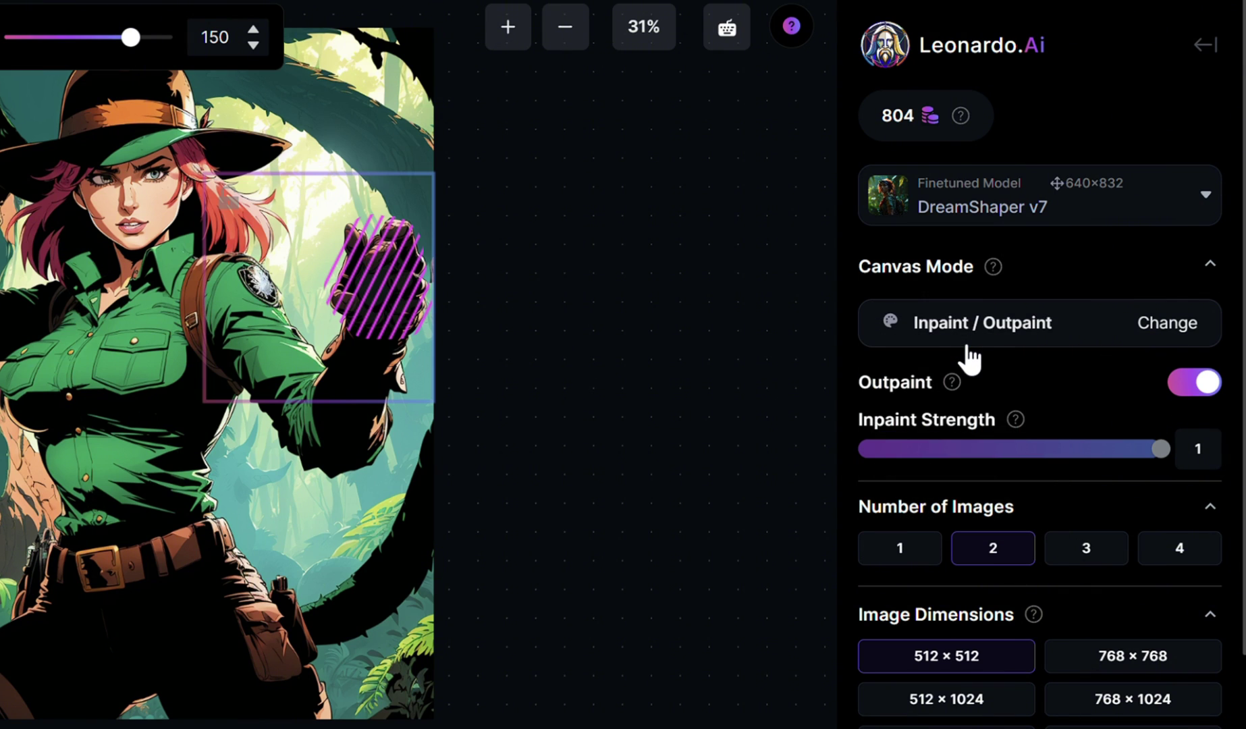
pyautogui.click(1205, 384)
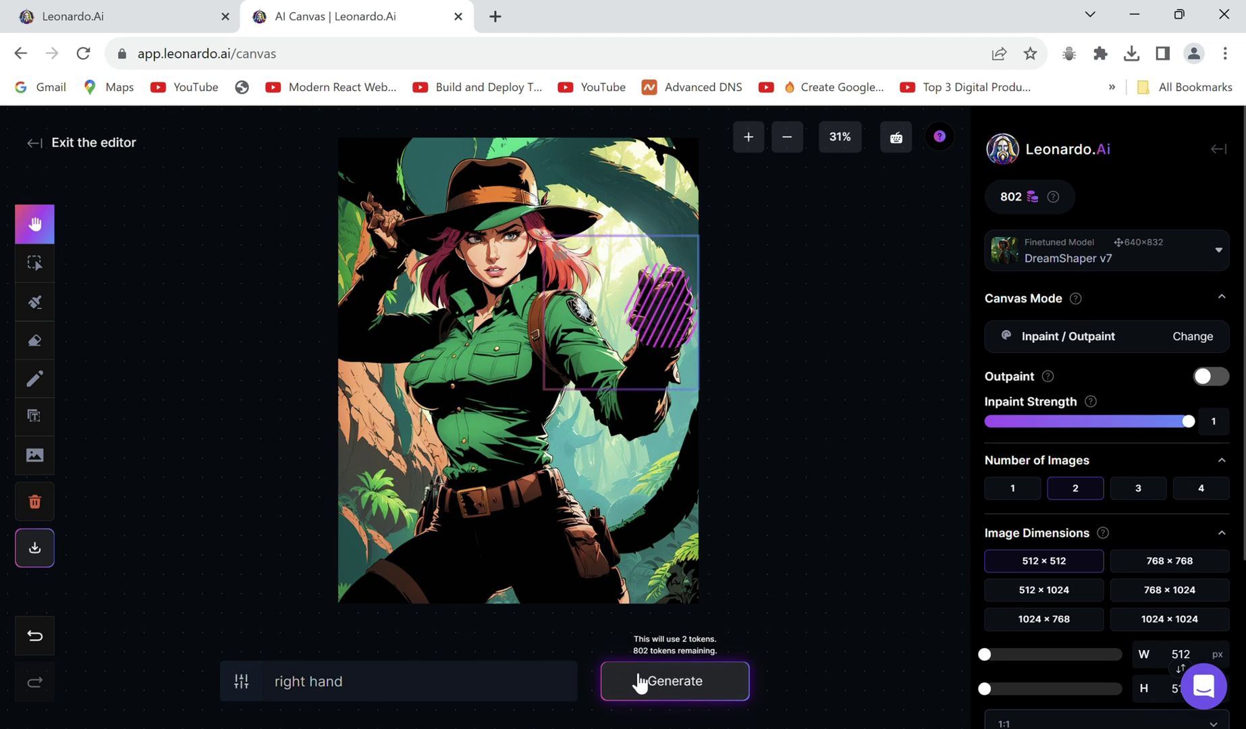
# Step: Generate two variations of the masked hand and accept the second one
pyautogui.click(357, 652)
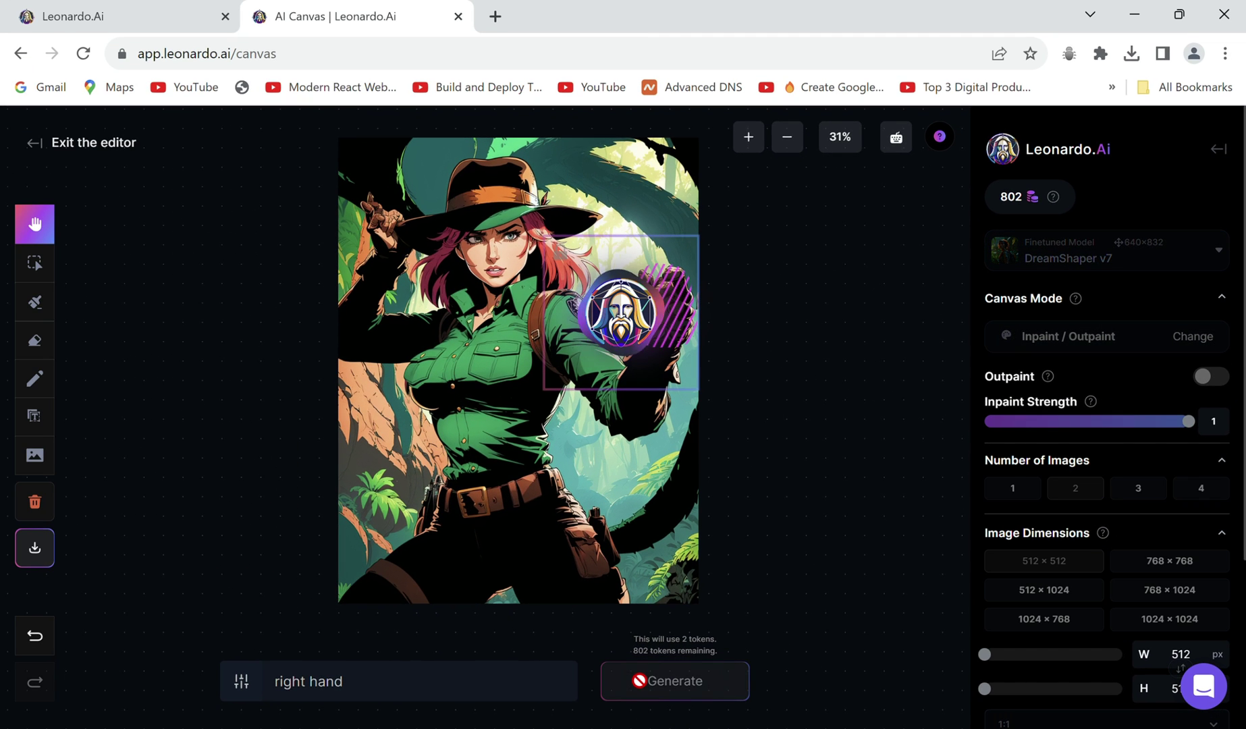
pyautogui.click(600, 416)
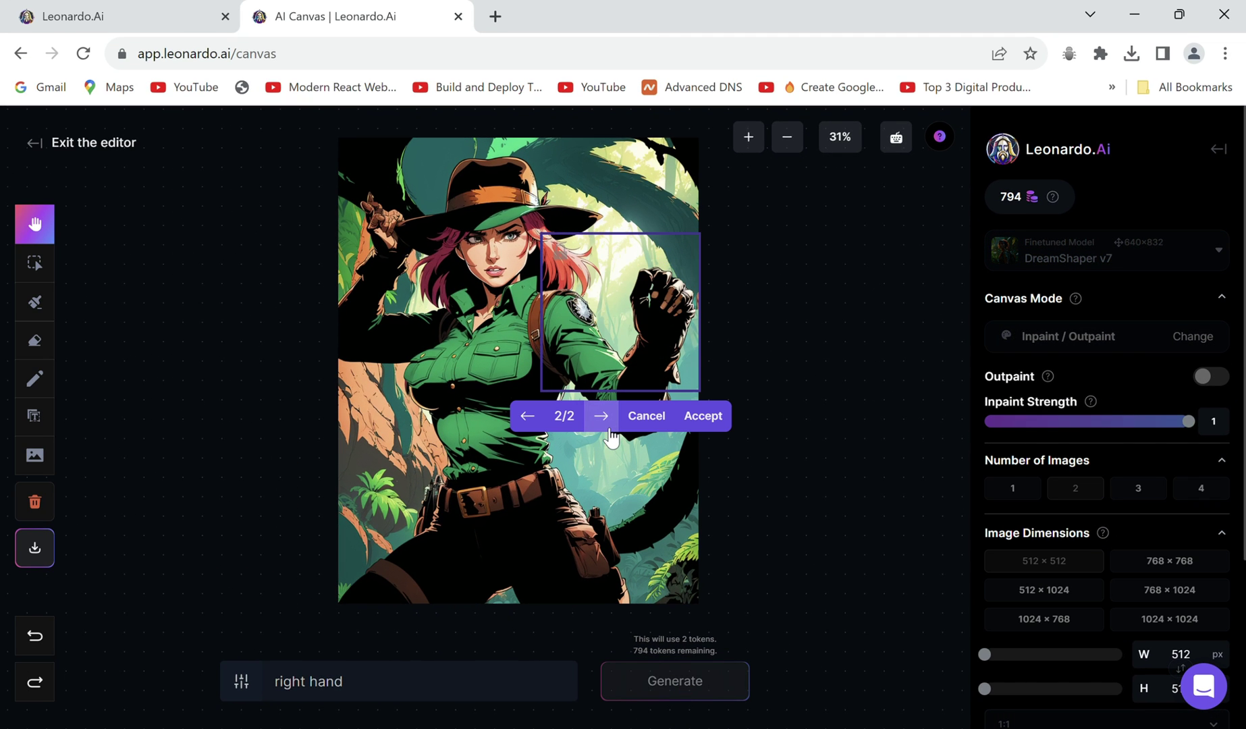
pyautogui.click(703, 416)
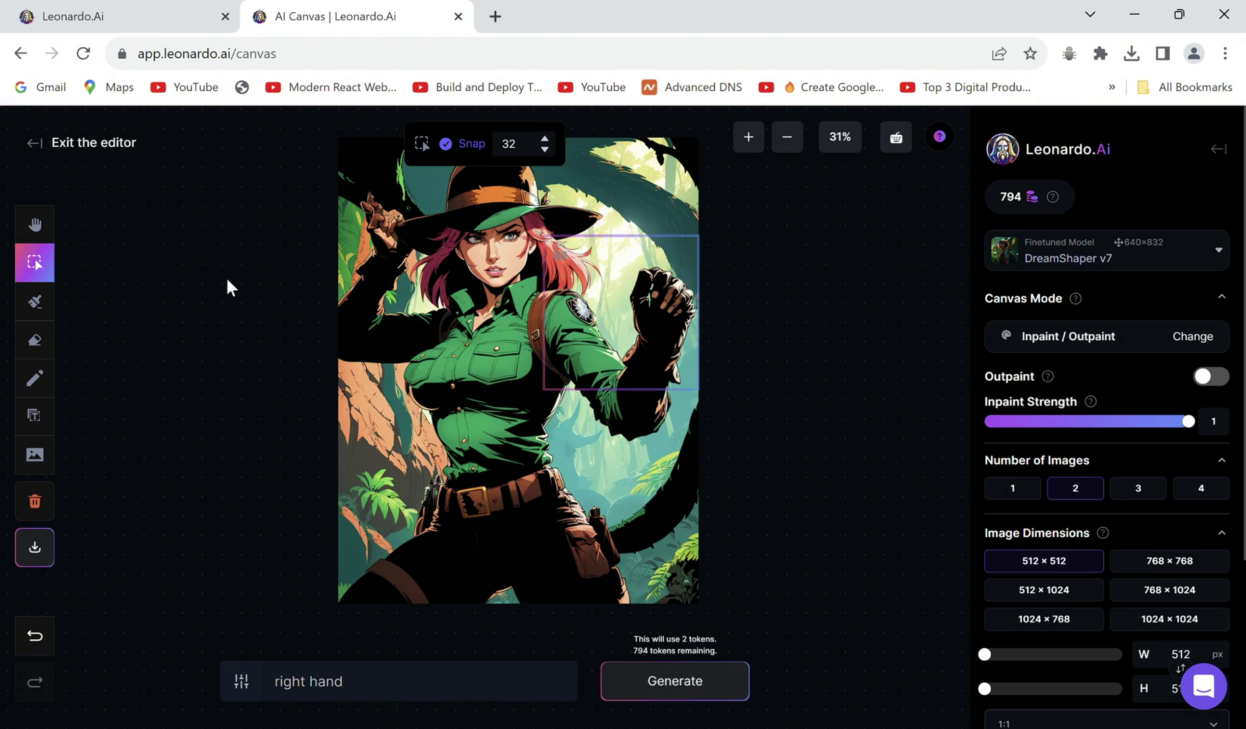
# Step: Move the generation frame over the woman's face and mask her lips with a brush size of 34
pyautogui.moveTo(545, 305)
pyautogui.mouseDown()
pyautogui.moveTo(497, 296)
pyautogui.moveTo(418, 248)
pyautogui.mouseUp()
pyautogui.moveTo(400, 254); pyautogui.dragTo(396, 263)
pyautogui.click(35, 301)
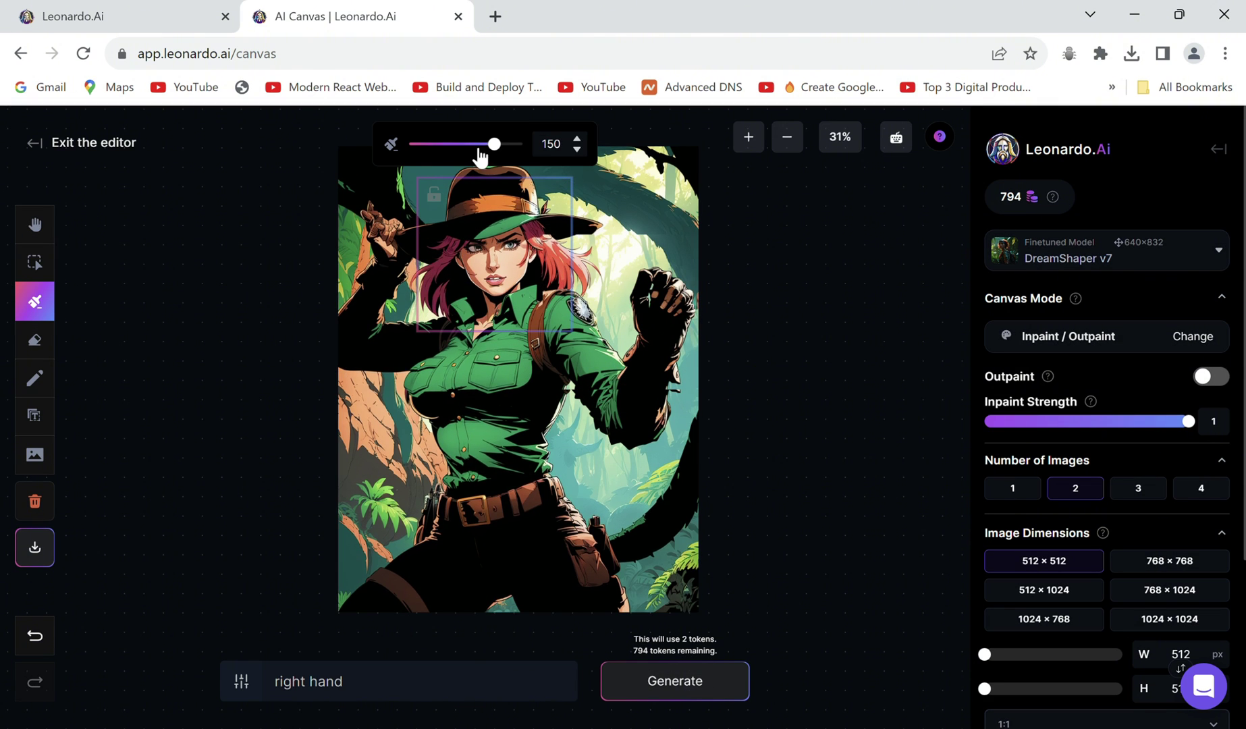
pyautogui.scroll(5, 489, 279)
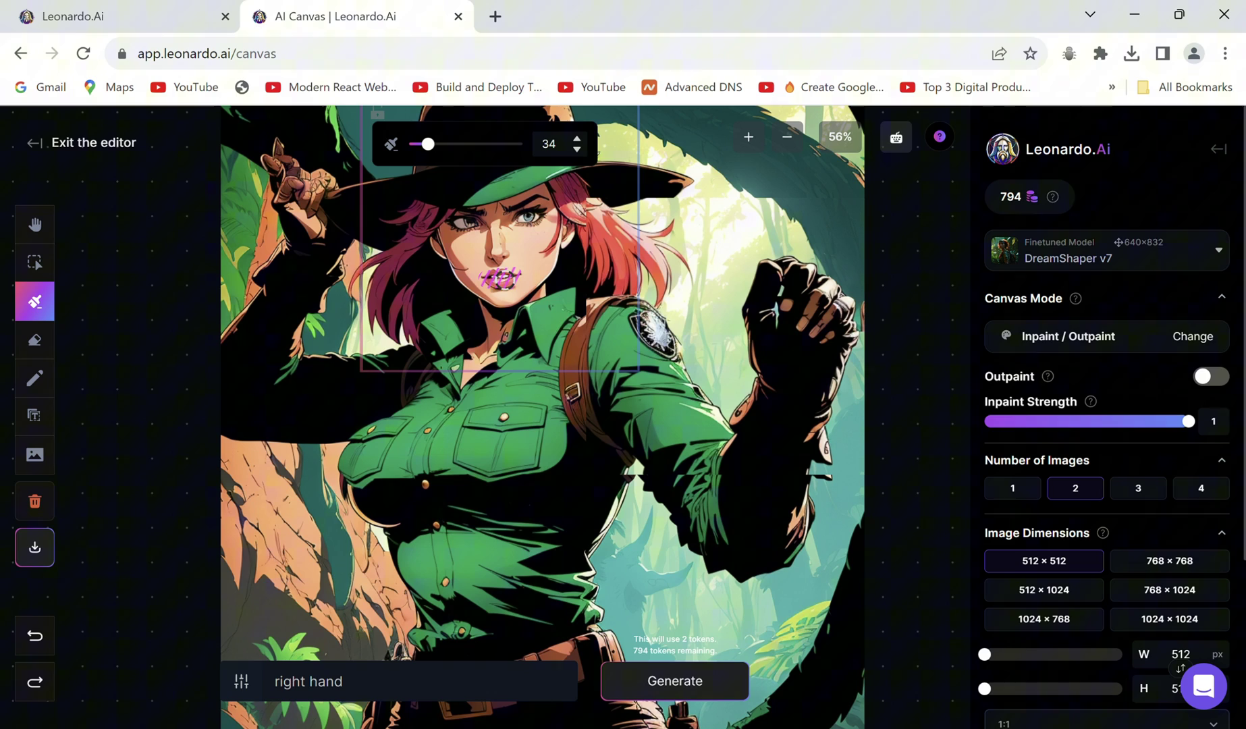
# Step: Replace the prompt with "closed mouth" and enter a matching negative prompt
pyautogui.tripleClick(370, 693)
pyautogui.click(241, 681)
pyautogui.write('op')
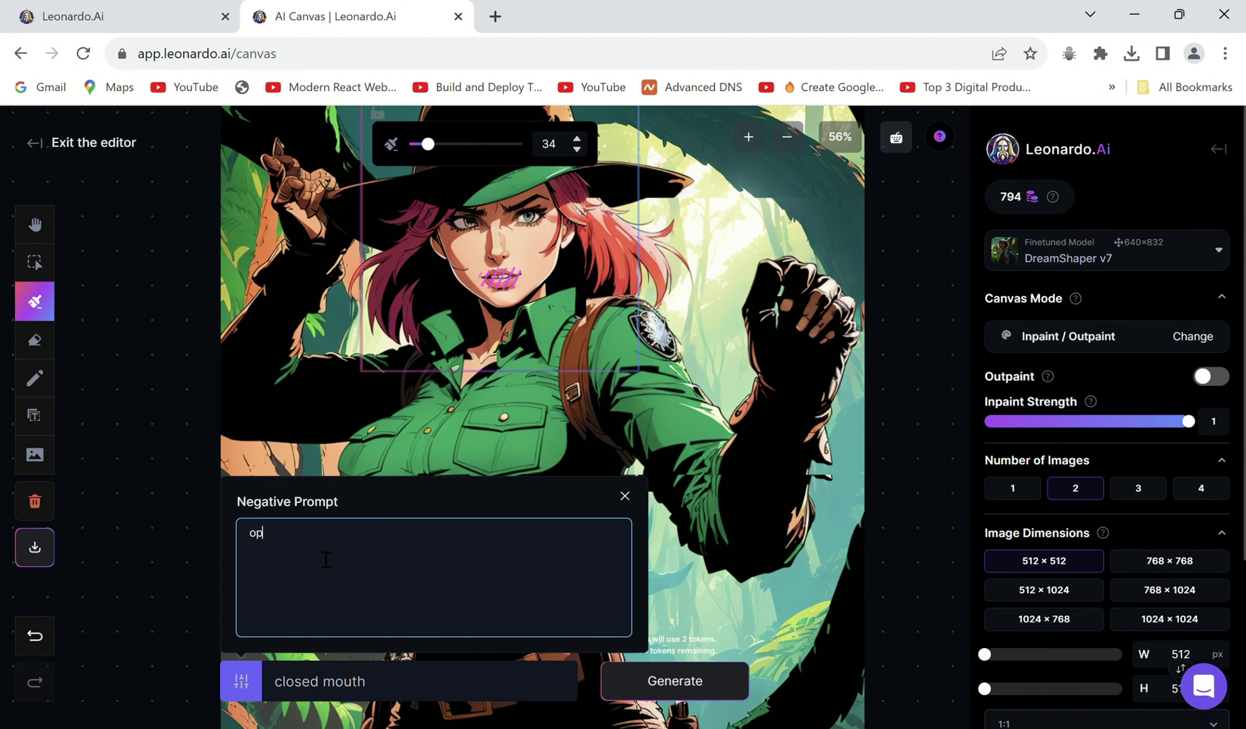
# Step: Generate four variations of the masked mouth, browse them and accept one
pyautogui.click(648, 681)
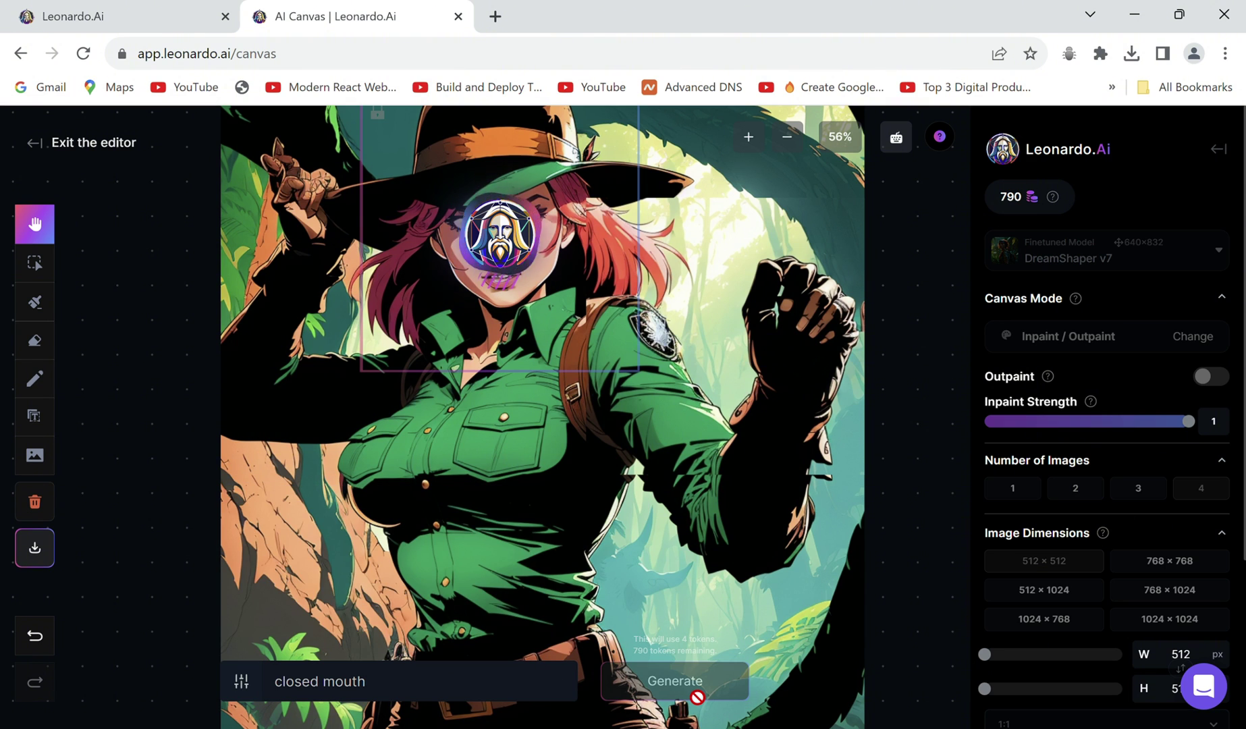
pyautogui.click(481, 403)
pyautogui.click(580, 399)
# Step: Delete the woman's image and its generated patches to empty the canvas
pyautogui.scroll(-1, 549, 395)
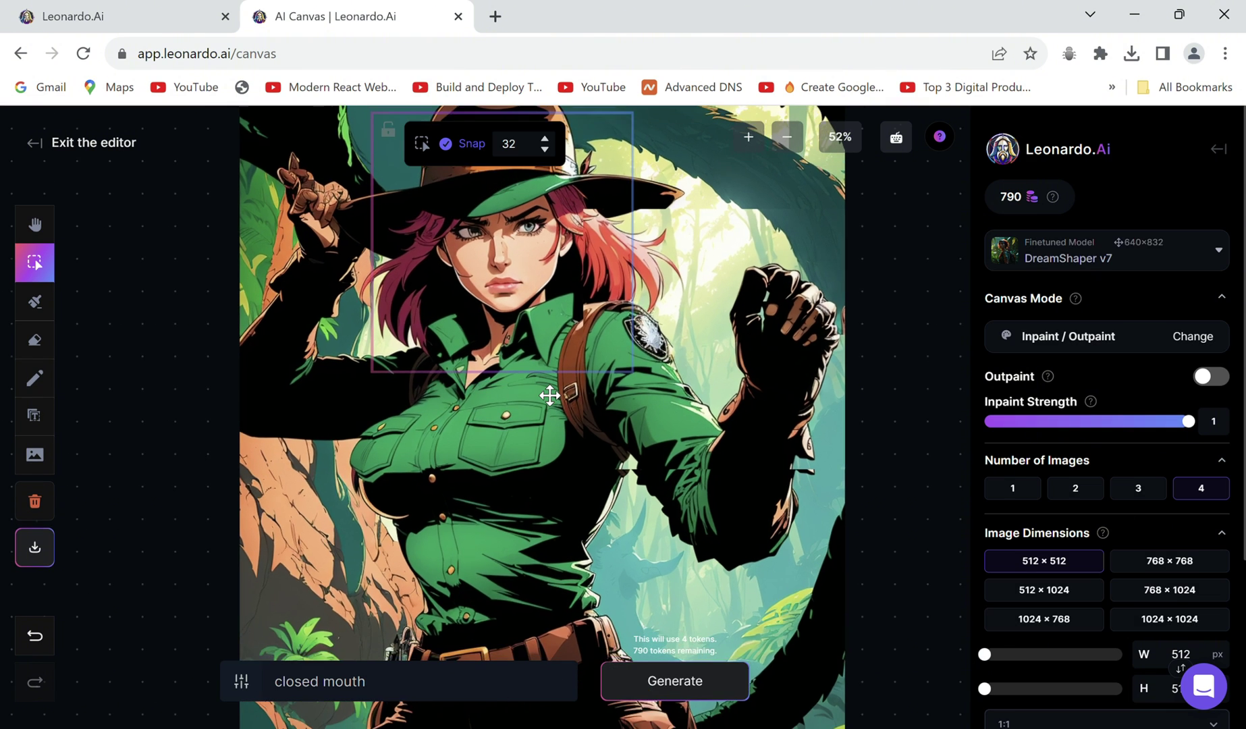
pyautogui.scroll(-4, 550, 396)
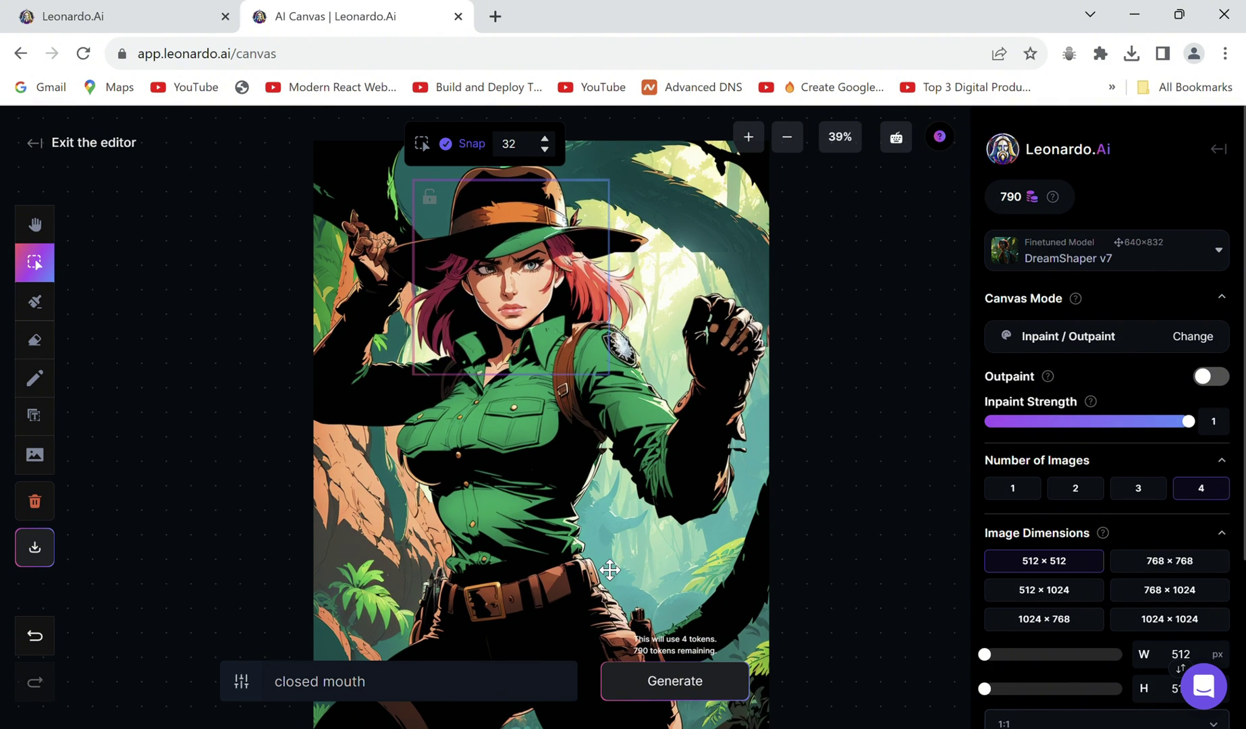
pyautogui.click(389, 274)
pyautogui.press('Delete')
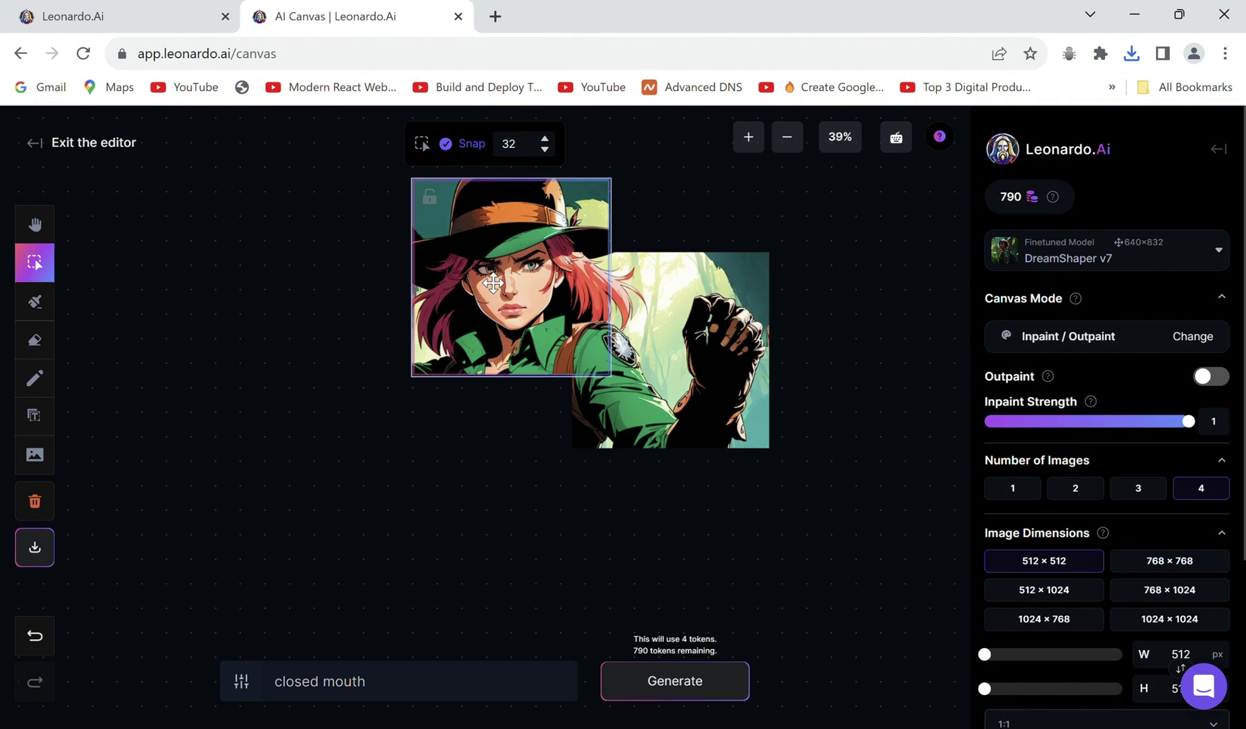
pyautogui.moveTo(531, 306); pyautogui.dragTo(543, 355)
pyautogui.click(513, 208)
pyautogui.press('Delete')
pyautogui.click(641, 316)
pyautogui.press('Delete')
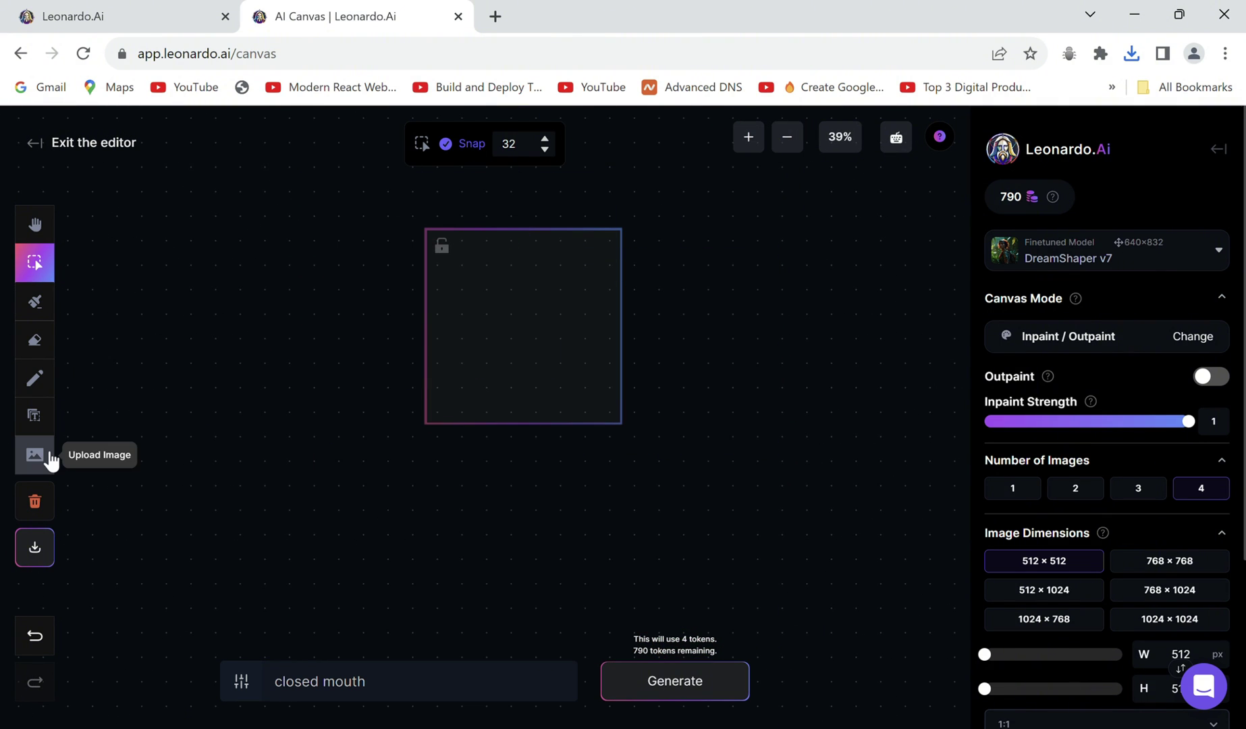
# Step: Load the tech youtuber in a formal black blazer from the previous generations onto the canvas
pyautogui.click(51, 459)
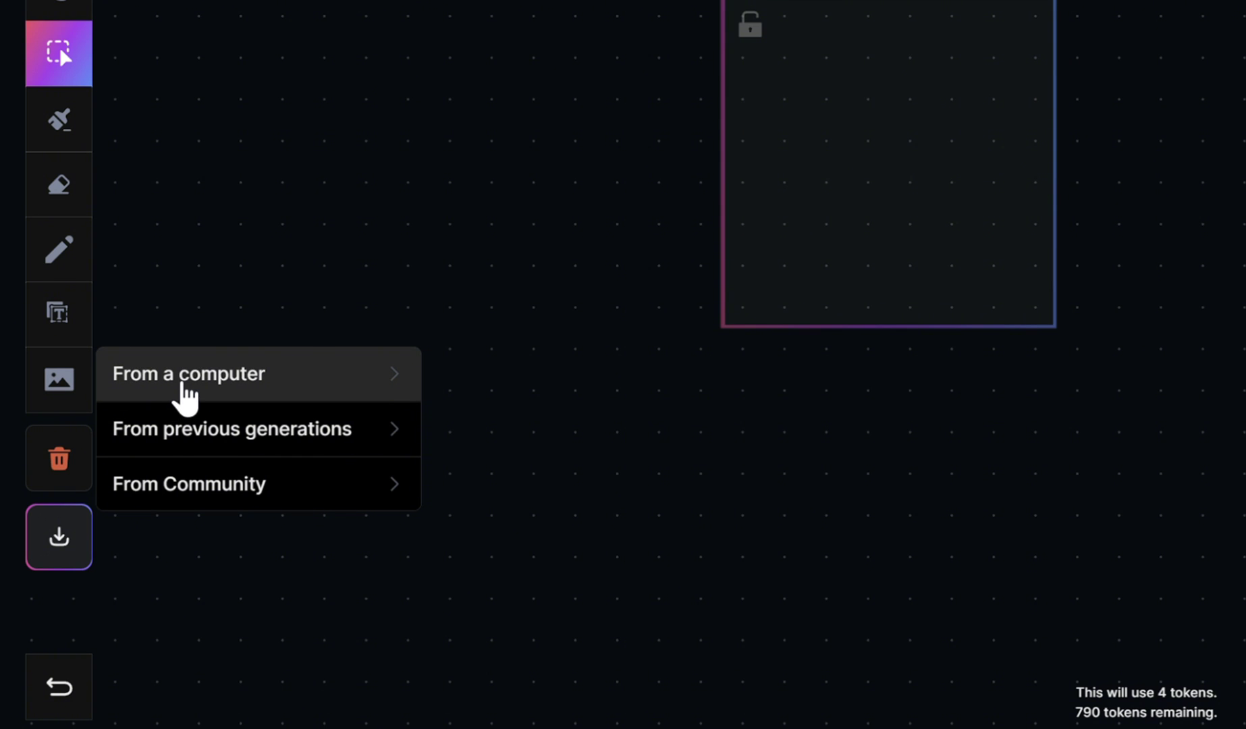
pyautogui.click(194, 442)
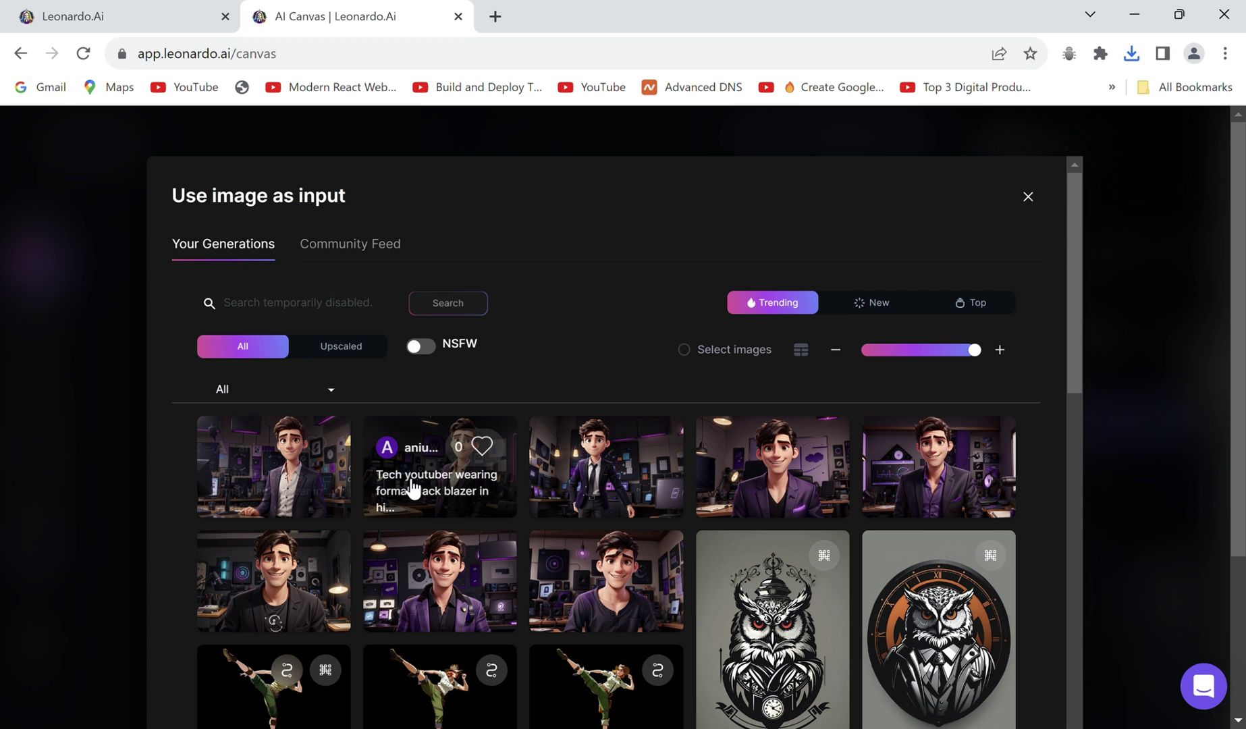
pyautogui.click(414, 487)
# Step: Place the generation frame over the desk monitor and set its height to 624 px
pyautogui.click(35, 262)
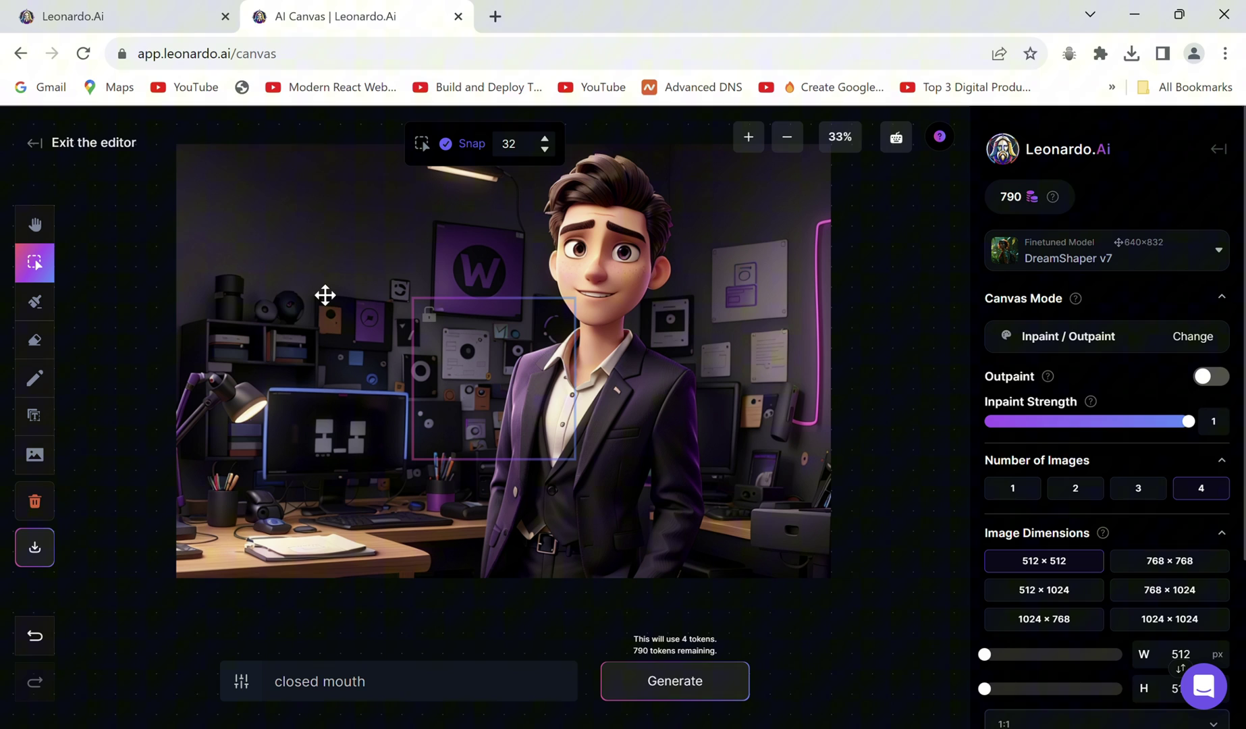
pyautogui.moveTo(426, 344); pyautogui.dragTo(274, 447)
pyautogui.scroll(-2, 1034, 618)
pyautogui.moveTo(986, 548); pyautogui.dragTo(1007, 557)
pyautogui.moveTo(333, 417); pyautogui.dragTo(333, 382)
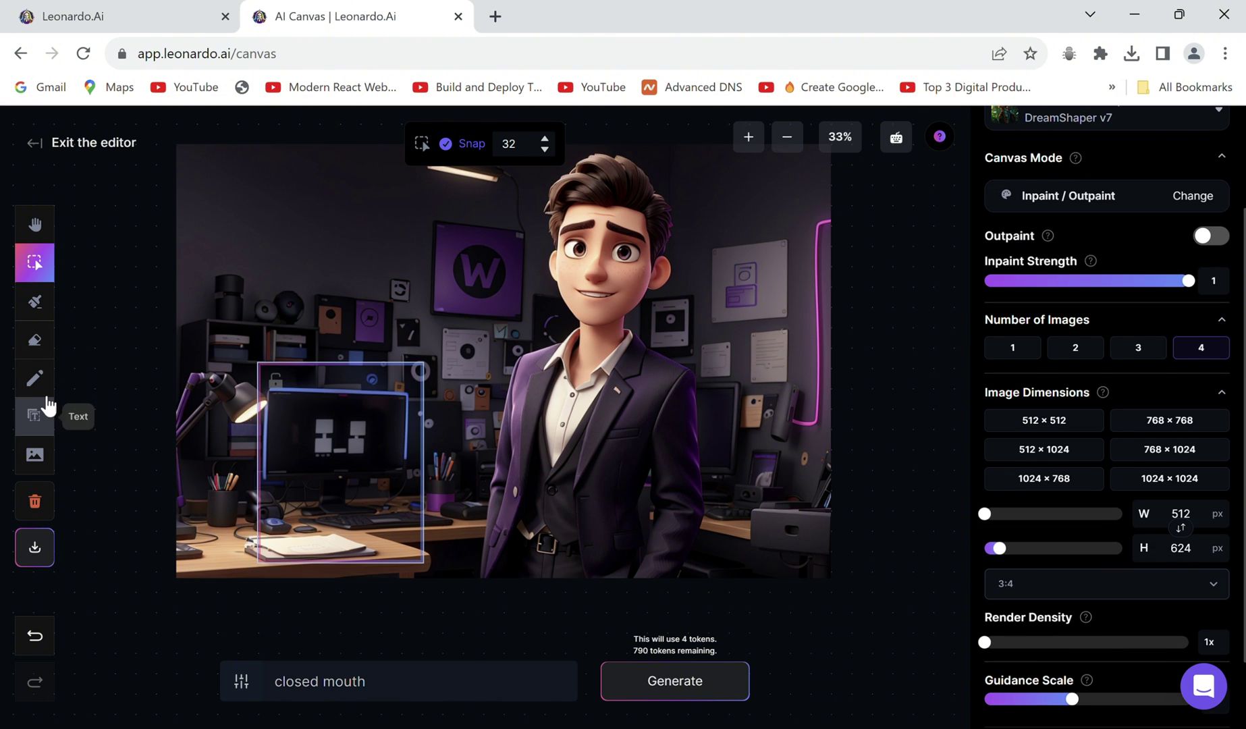
# Step: Mask a microphone shape over the monitor and desk with brush size 137, and enter the prompt "Podcast Mic"
pyautogui.click(34, 301)
pyautogui.moveTo(355, 533)
pyautogui.mouseDown()
pyautogui.moveTo(335, 471)
pyautogui.moveTo(389, 423)
pyautogui.moveTo(348, 437)
pyautogui.moveTo(331, 520)
pyautogui.mouseUp()
pyautogui.click(388, 683)
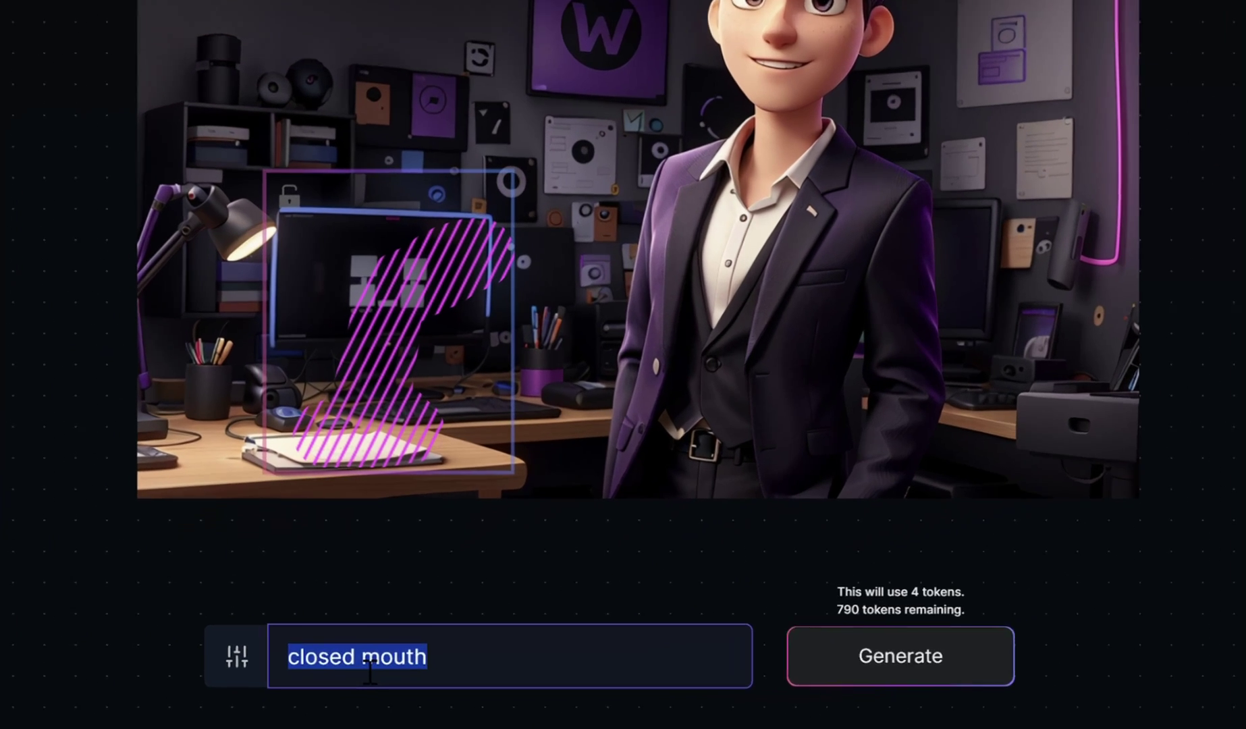
pyautogui.write('Pod')
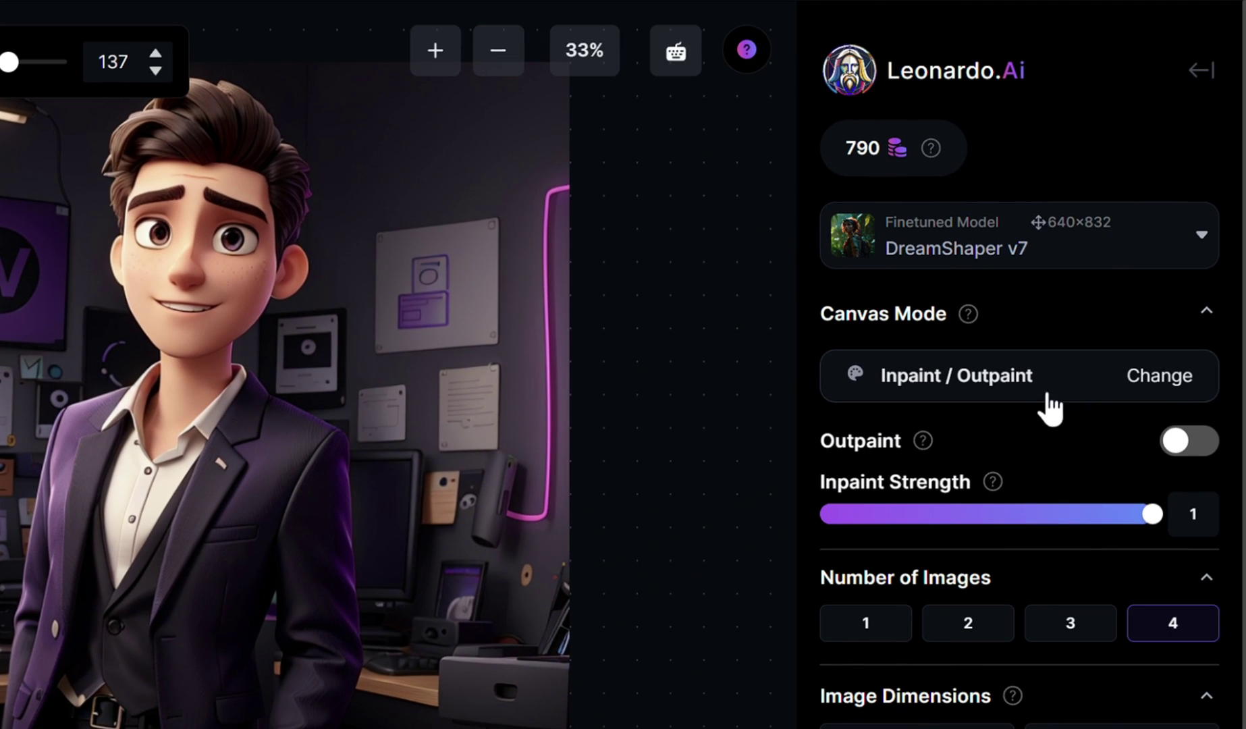
# Step: Select the 3D Animation Style model and set the number of images to 3
pyautogui.click(1122, 256)
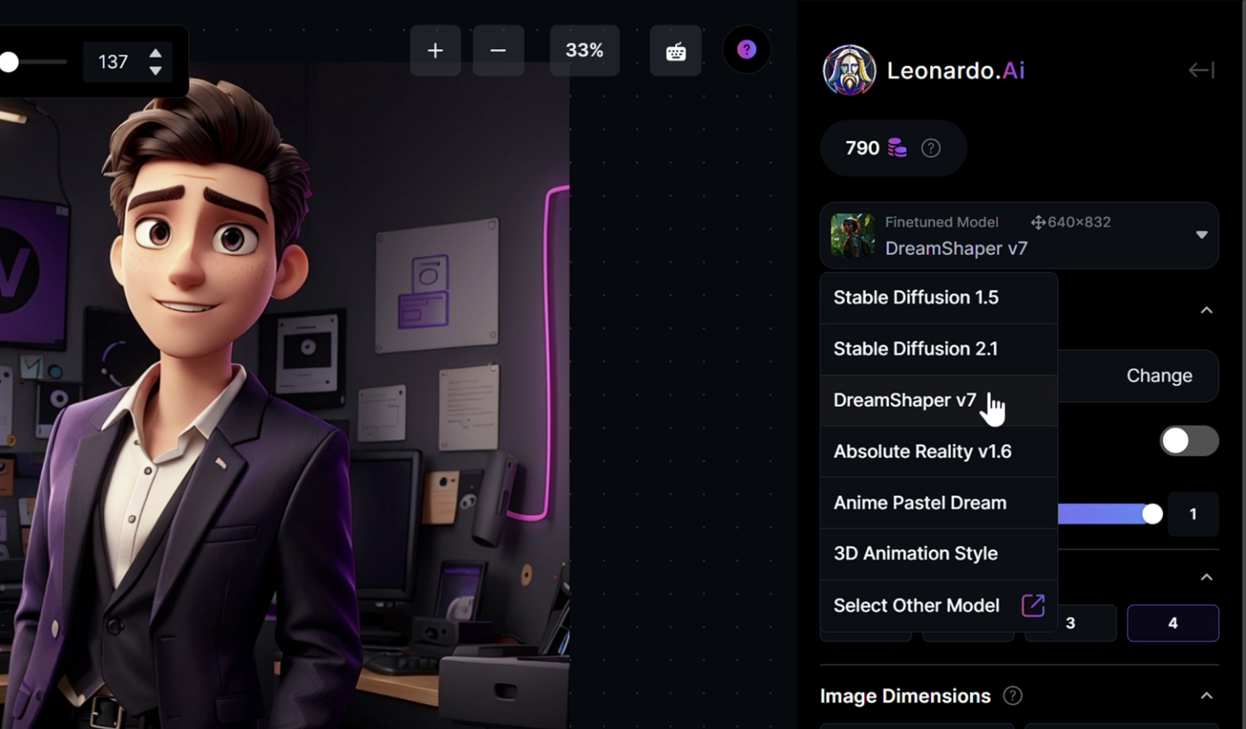
pyautogui.click(972, 555)
pyautogui.scroll(-5, 829, 726)
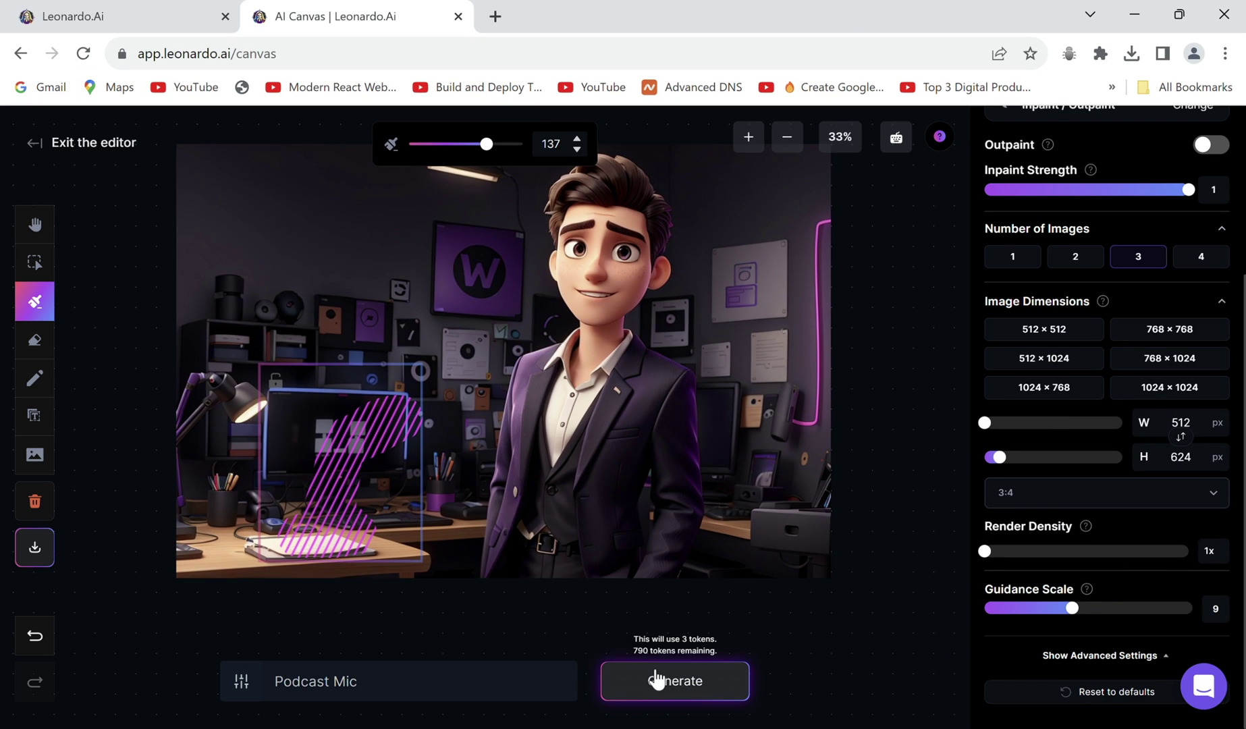
# Step: Generate the podcast mic variations and accept the third one
pyautogui.click(322, 587)
pyautogui.click(322, 588)
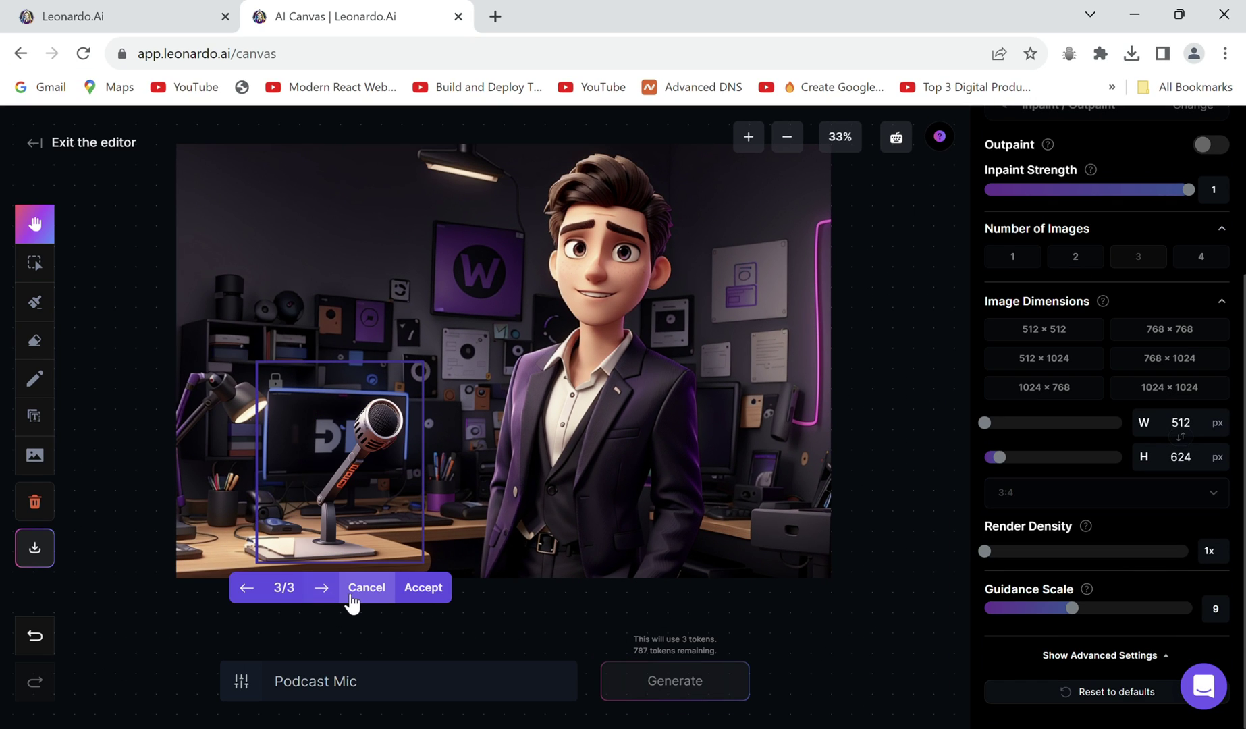
pyautogui.click(421, 588)
pyautogui.scroll(3, 365, 473)
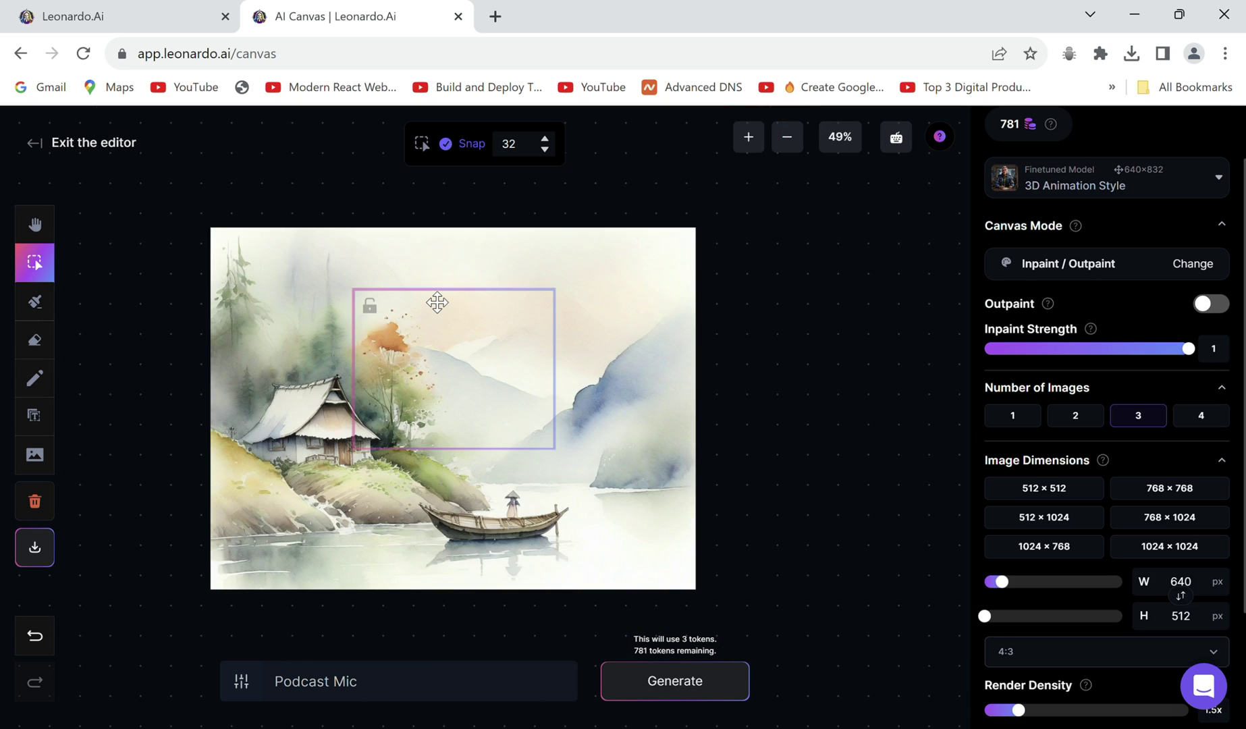
# Step: Move the generation frame over the boat in the watercolor lake painting
pyautogui.moveTo(437, 303)
pyautogui.mouseDown()
pyautogui.moveTo(475, 419)
pyautogui.moveTo(464, 426)
pyautogui.mouseUp()
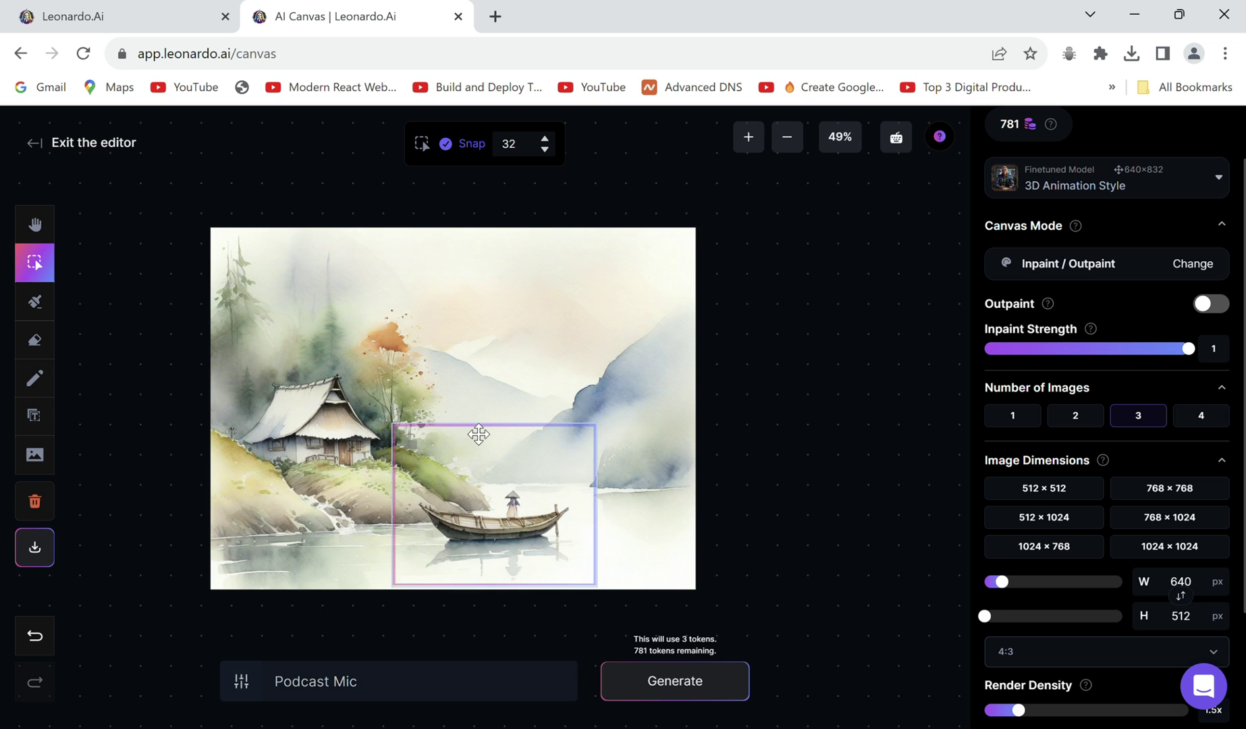
# Step: Mask the boat and its passenger with brush size 91 and select the Stable Diffusion 1.5 model
pyautogui.click(35, 301)
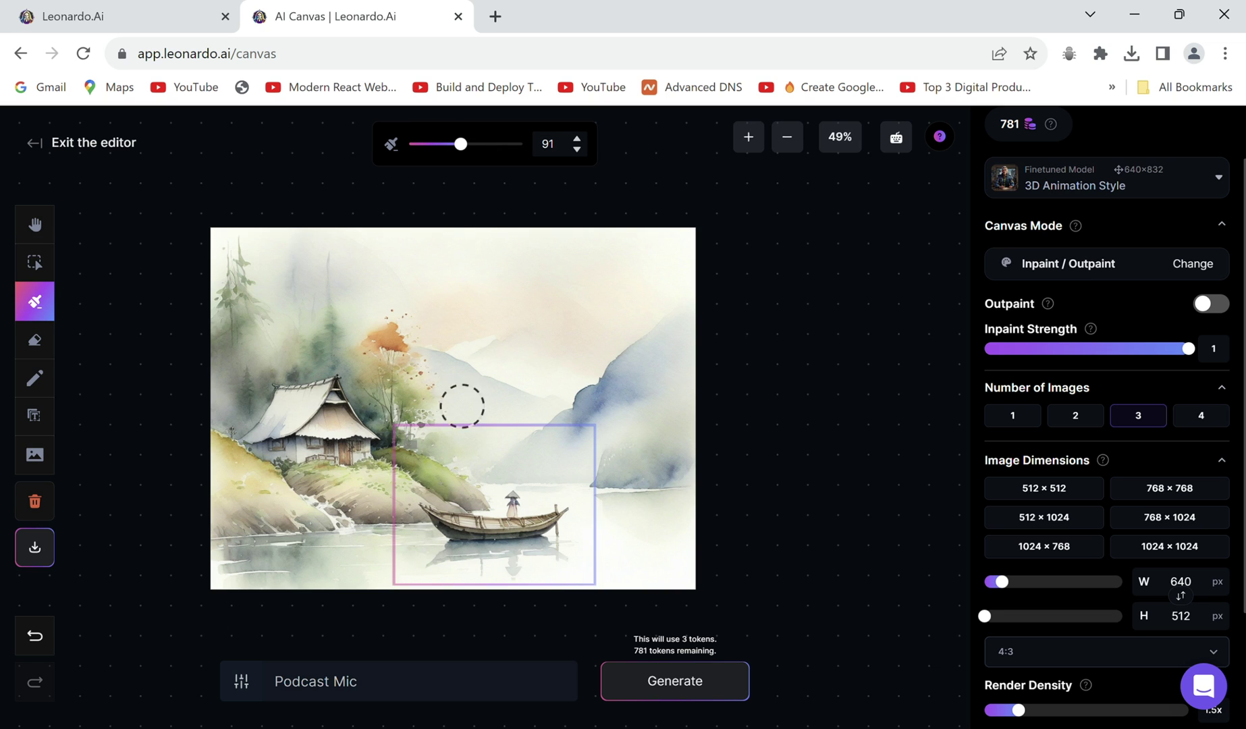
pyautogui.tripleClick(450, 681)
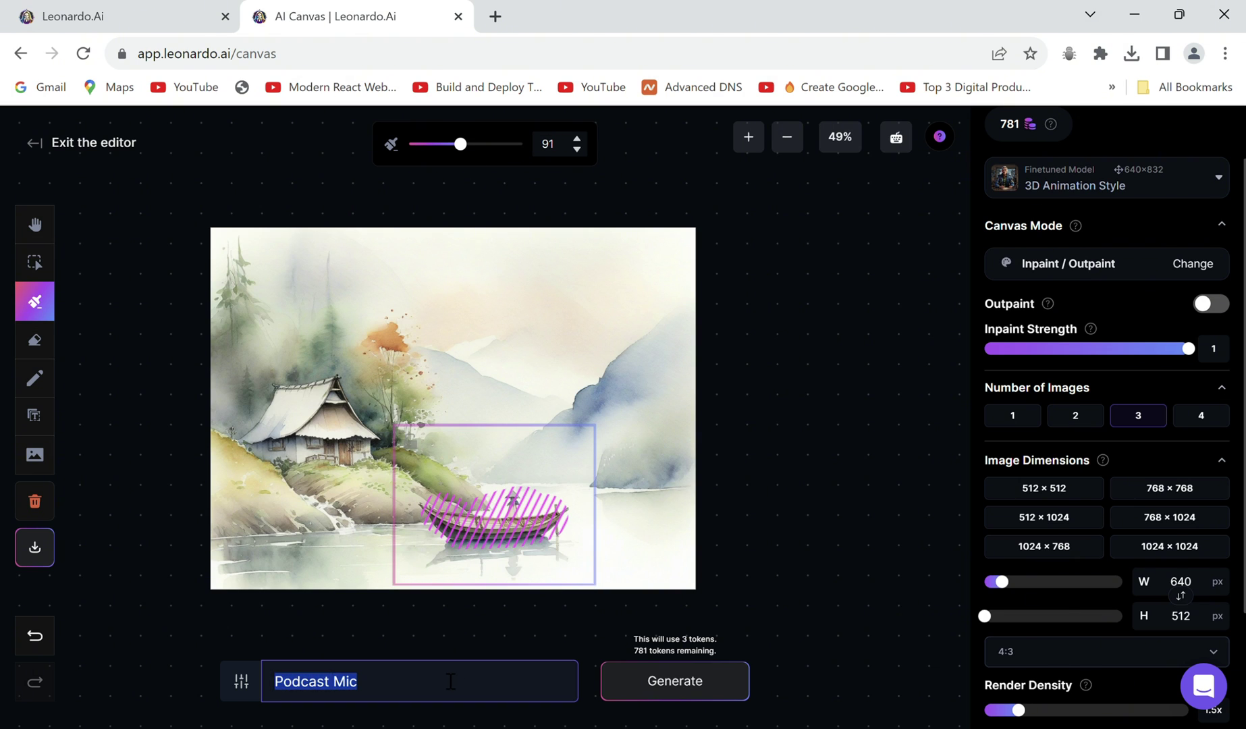
pyautogui.scroll(2, 1114, 338)
pyautogui.click(1171, 258)
pyautogui.click(1069, 289)
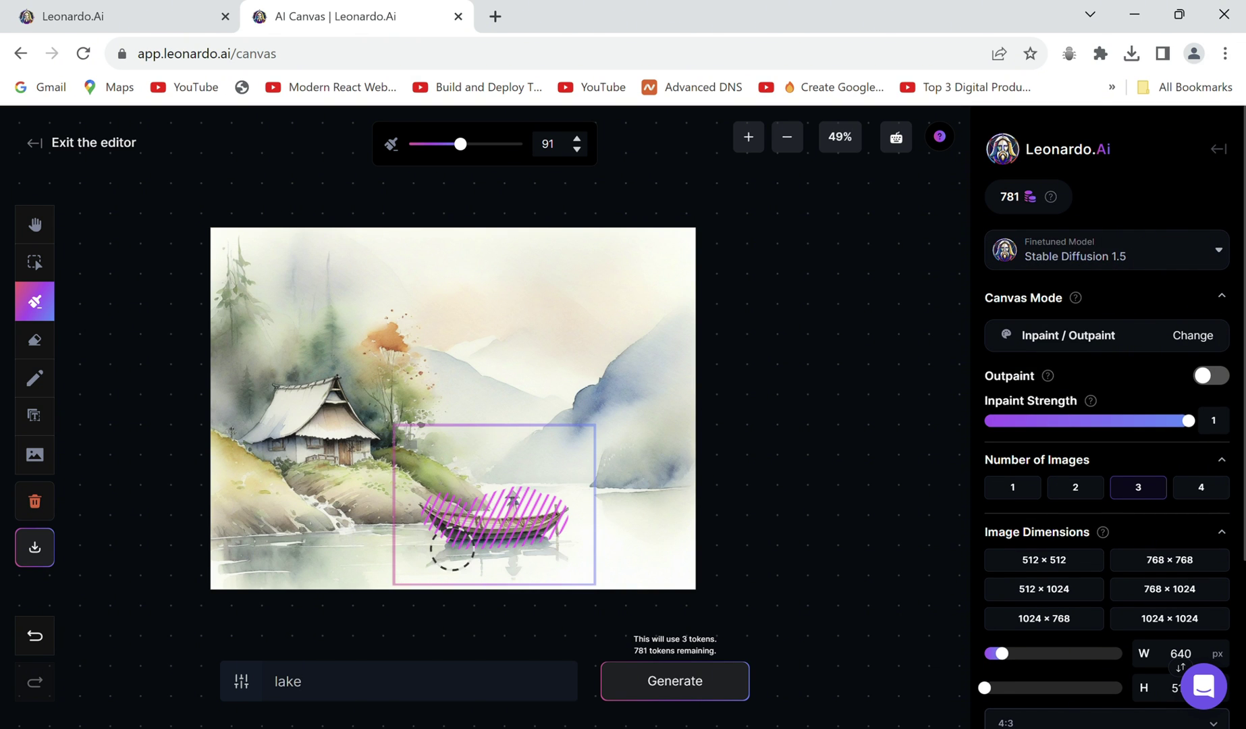
# Step: Set the prompt to "light water colour lake,studio ghibli style" and generate the boat area
pyautogui.click(363, 694)
pyautogui.write(',studio ghibli style')
pyautogui.press('Return')
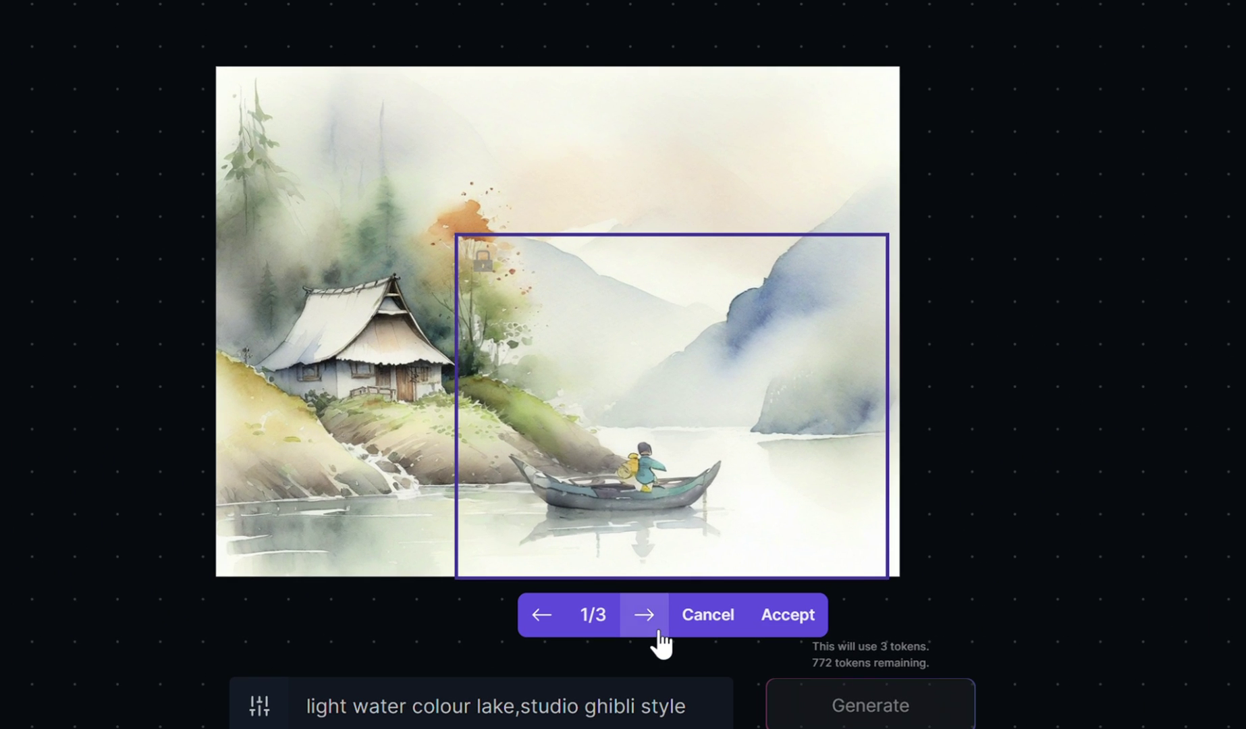
# Step: Browse the generated boat variations through the third one and discard them all
pyautogui.click(658, 635)
pyautogui.click(659, 638)
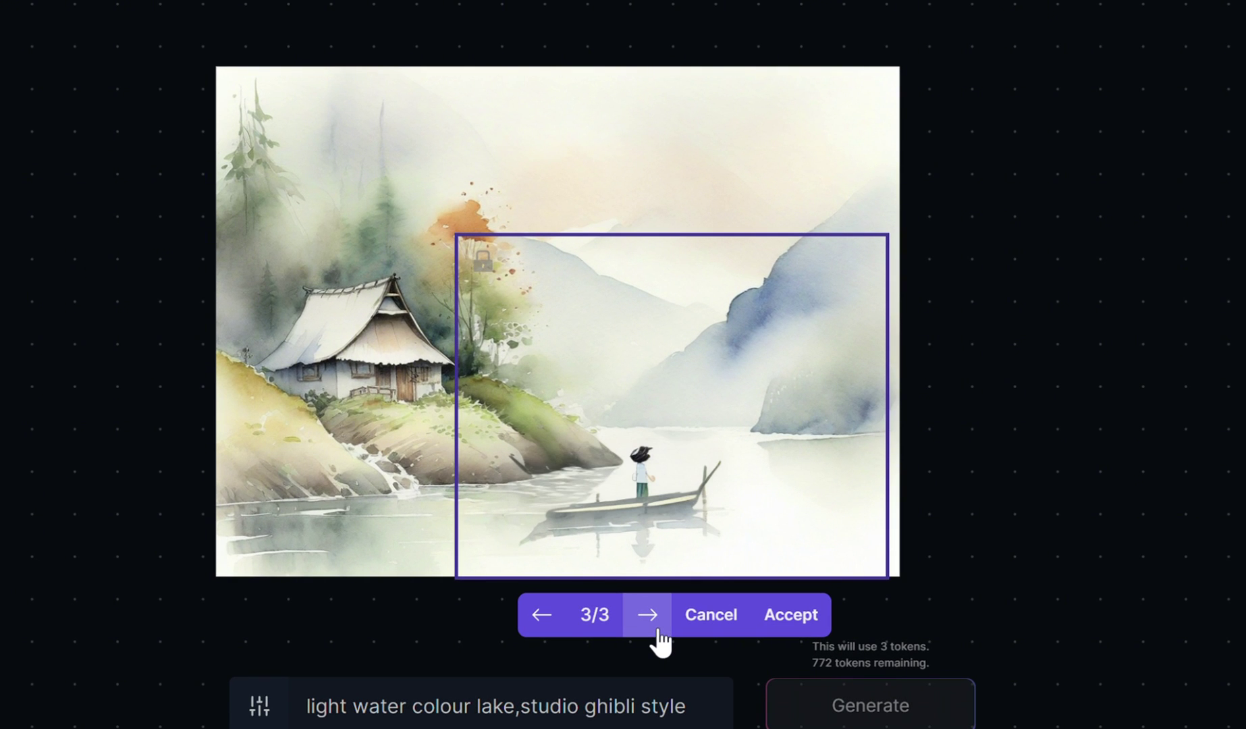
pyautogui.click(700, 634)
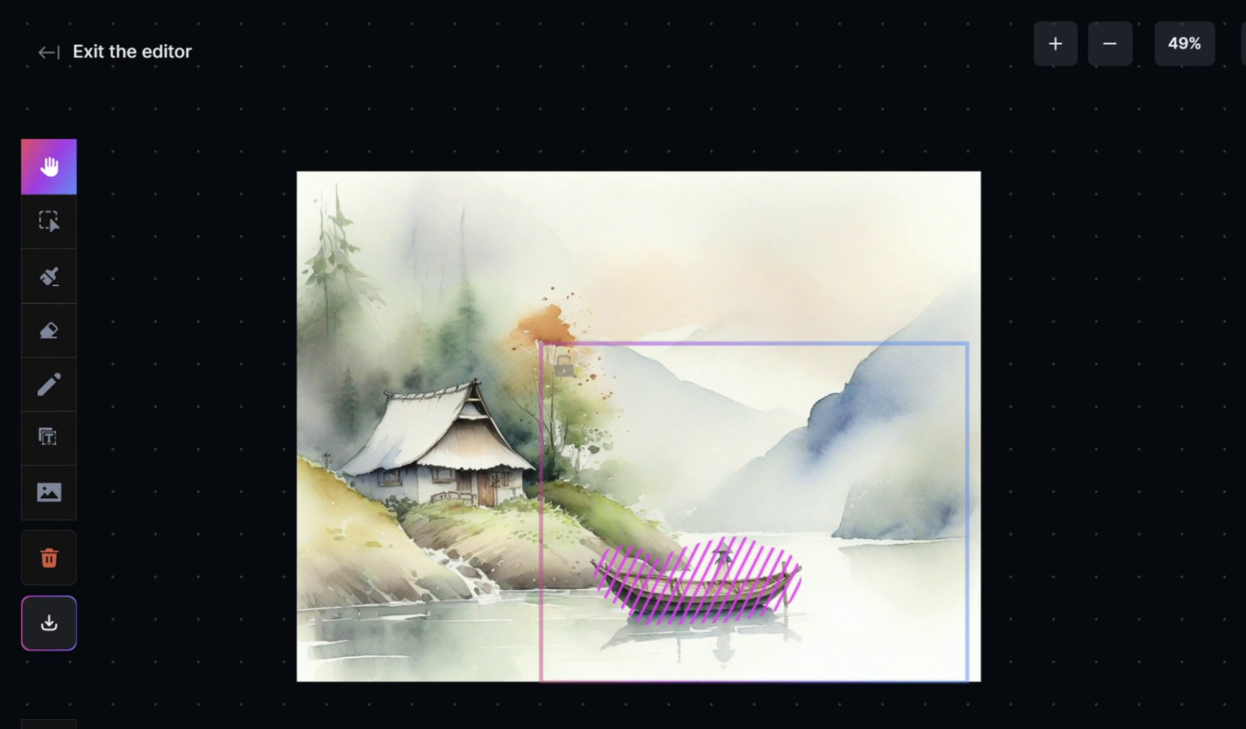
# Step: Erase the boat from the painting with the eraser limited to Images at size 91
pyautogui.click(50, 330)
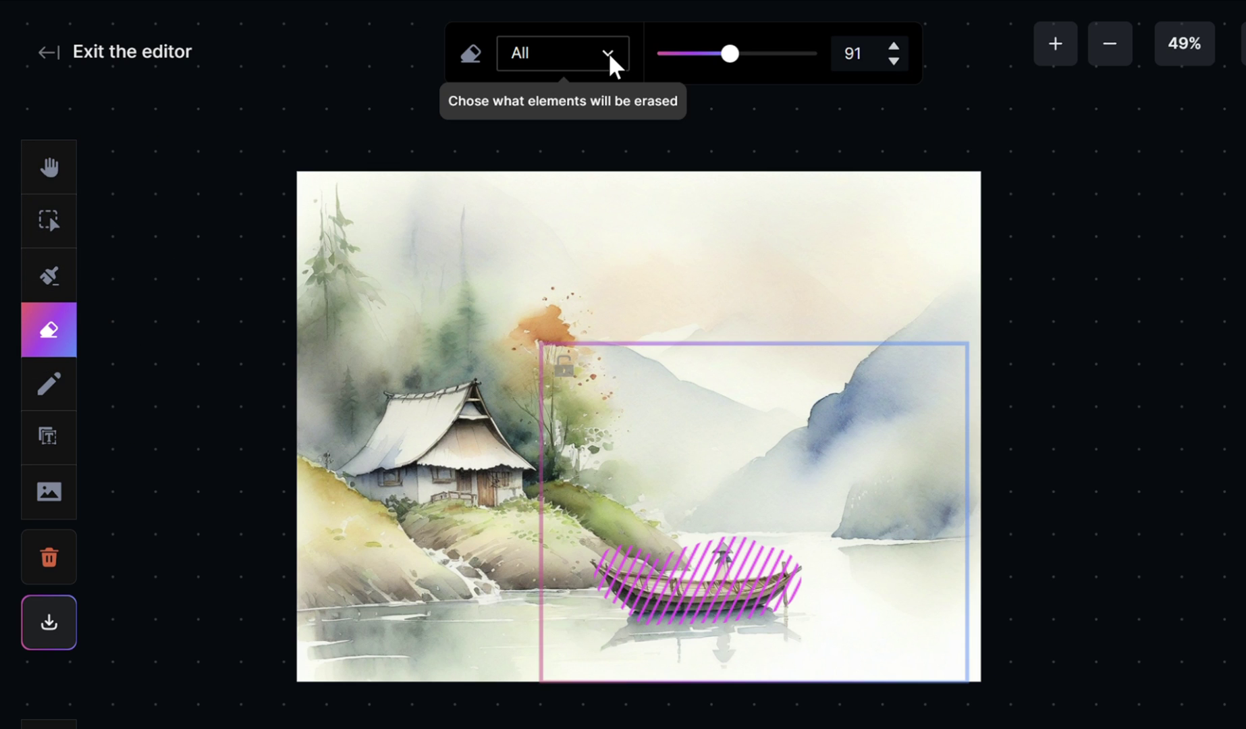
pyautogui.click(608, 53)
pyautogui.click(587, 102)
pyautogui.moveTo(621, 572); pyautogui.dragTo(713, 563)
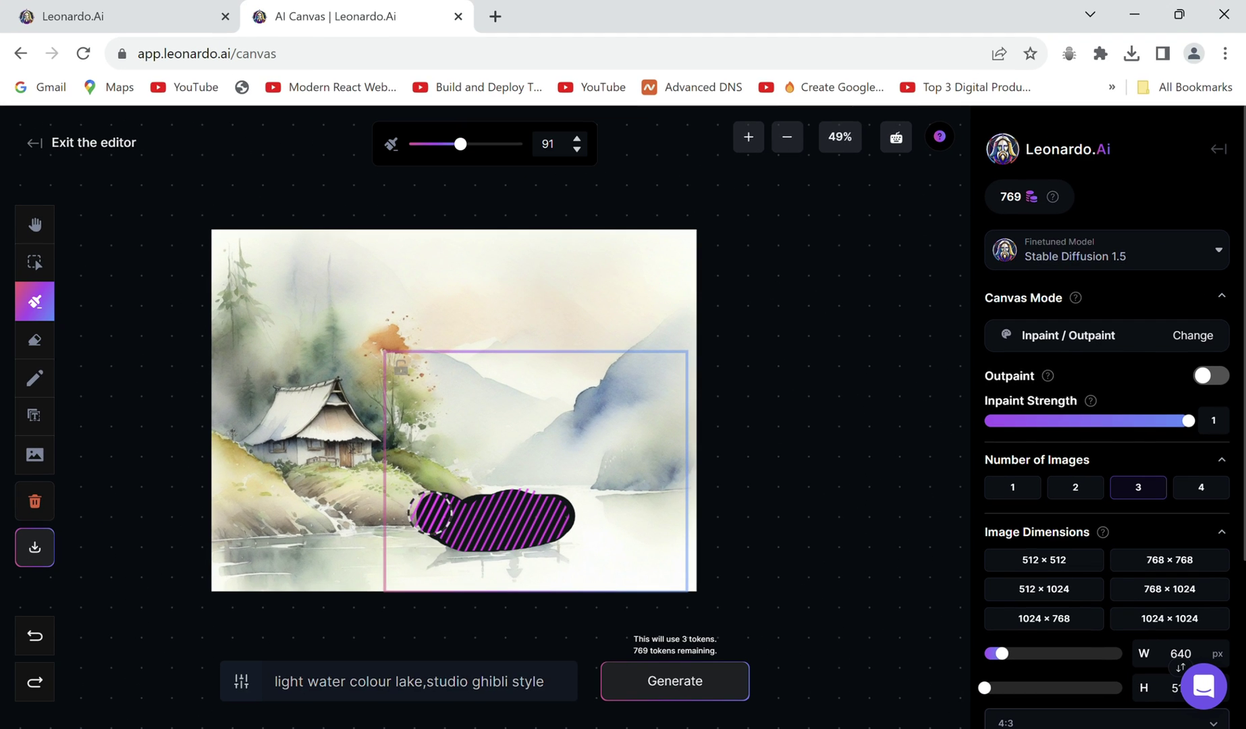
pyautogui.moveTo(430, 513)
pyautogui.mouseDown()
pyautogui.moveTo(544, 562)
pyautogui.moveTo(445, 513)
pyautogui.mouseUp()
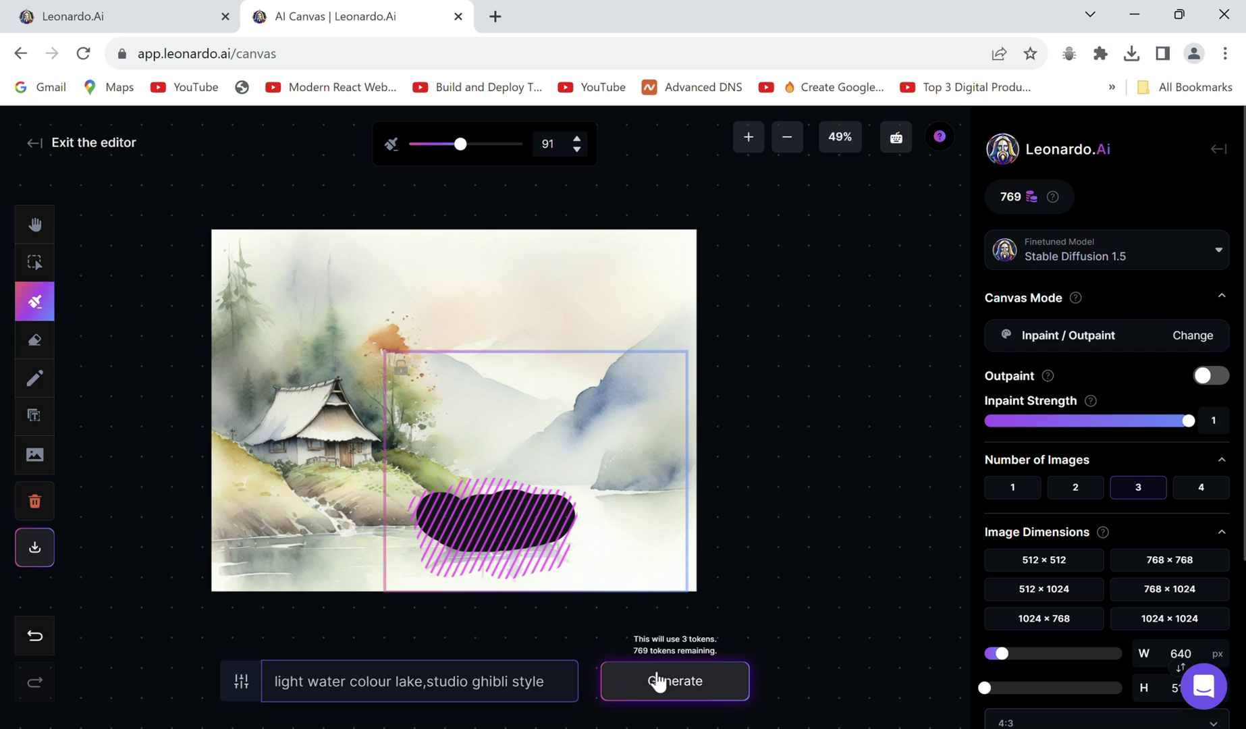
# Step: Generate the lake fill over the masked boat area with Stable Diffusion 1.5 and accept the third variation
pyautogui.click(656, 678)
pyautogui.click(515, 618)
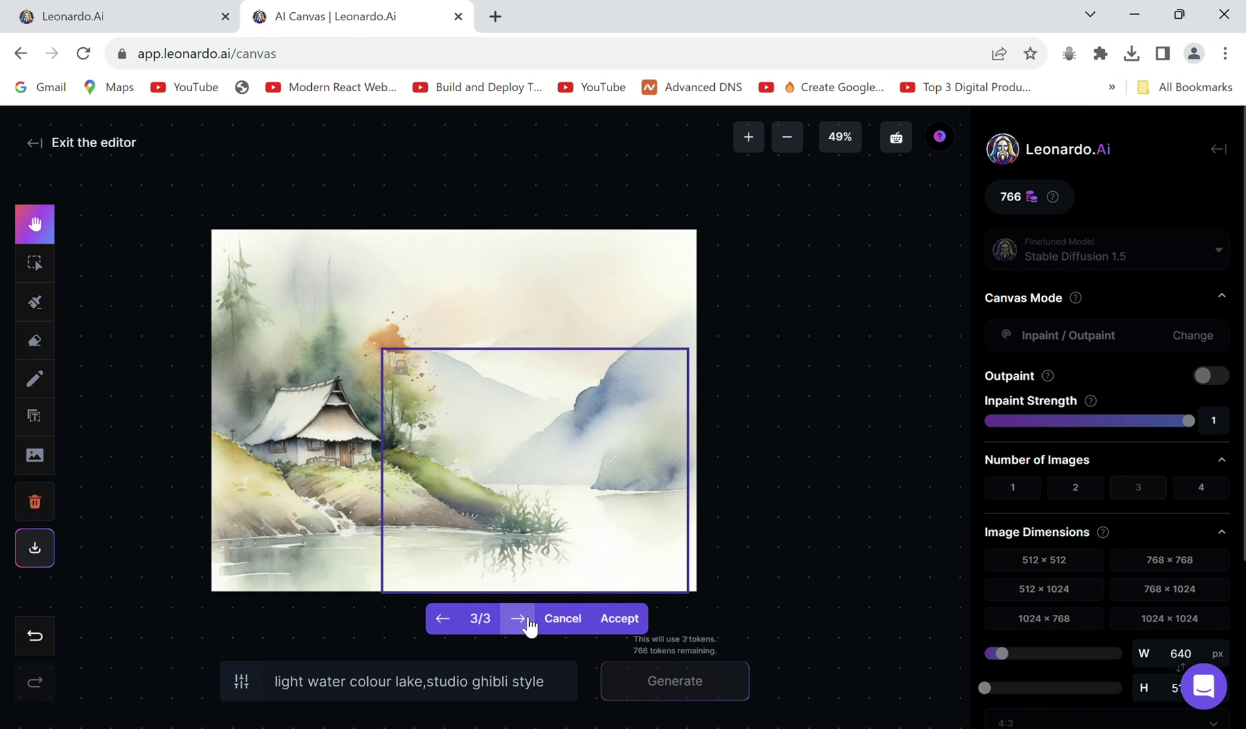
pyautogui.click(617, 618)
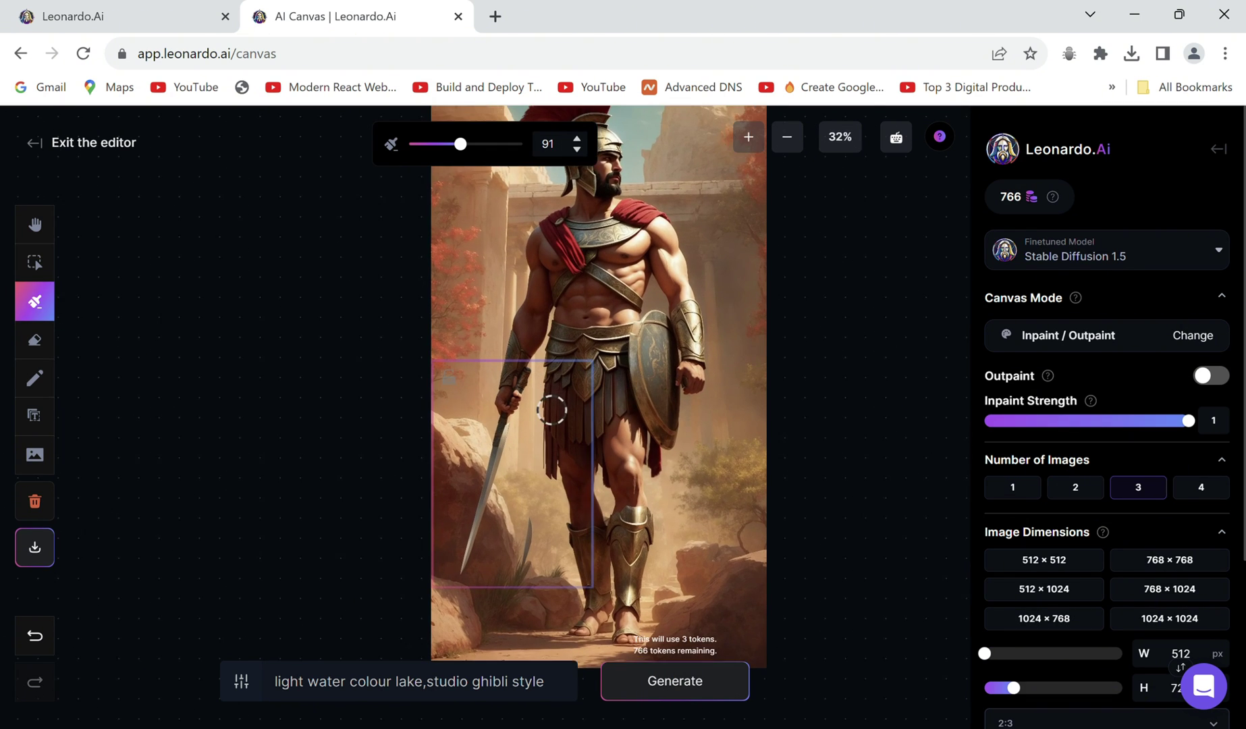
# Step: Erase the sword below the warrior's hand and enter the prompt "background"
pyautogui.moveTo(512, 415); pyautogui.dragTo(467, 551)
pyautogui.hotkey('ctrl', 'a')
pyautogui.write('bac')
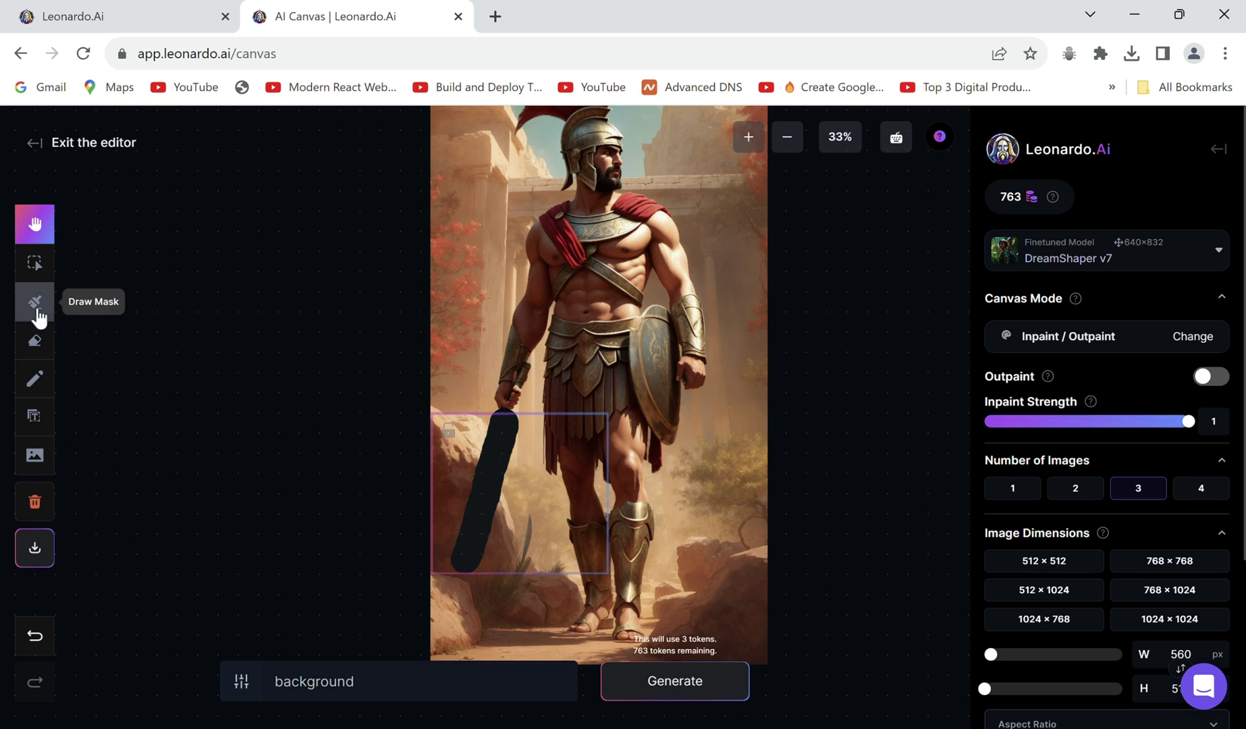
# Step: Mask the erased sword area with brush size 91, generate the background with DreamShaper v7 and accept a variation
pyautogui.click(35, 301)
pyautogui.moveTo(508, 424); pyautogui.dragTo(488, 498)
pyautogui.click(628, 692)
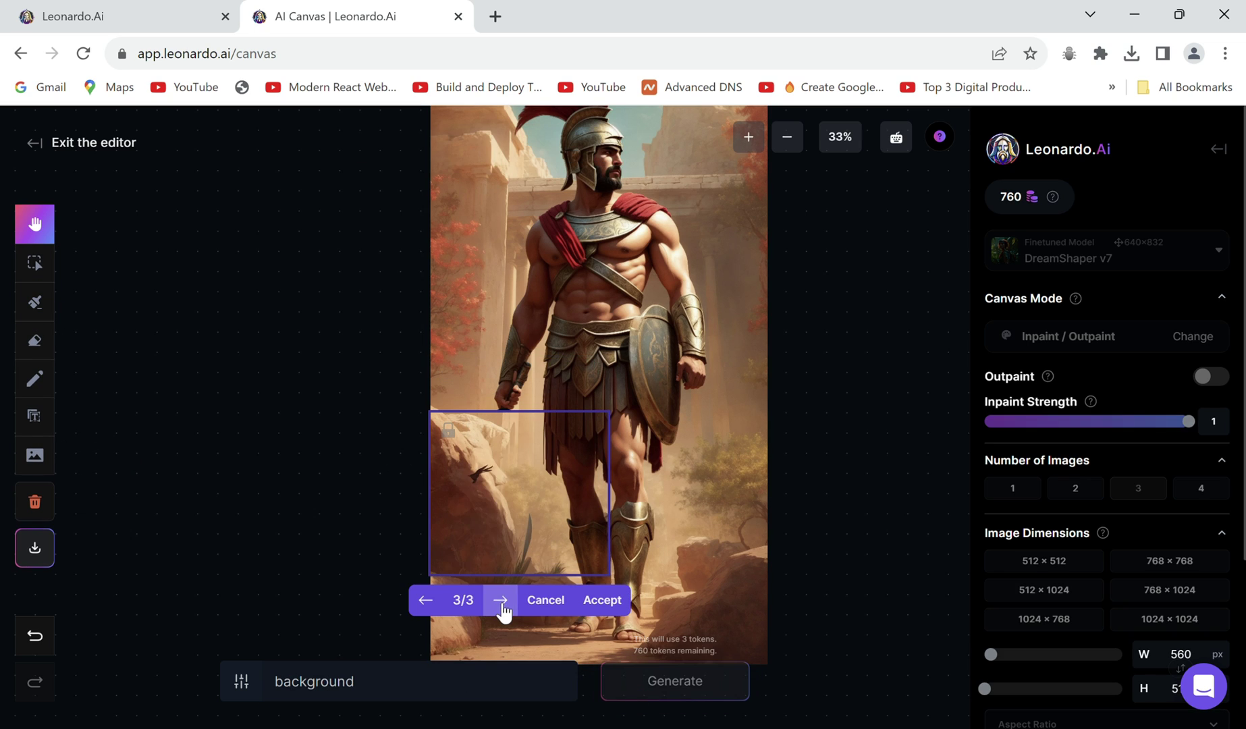
pyautogui.click(502, 599)
pyautogui.click(597, 598)
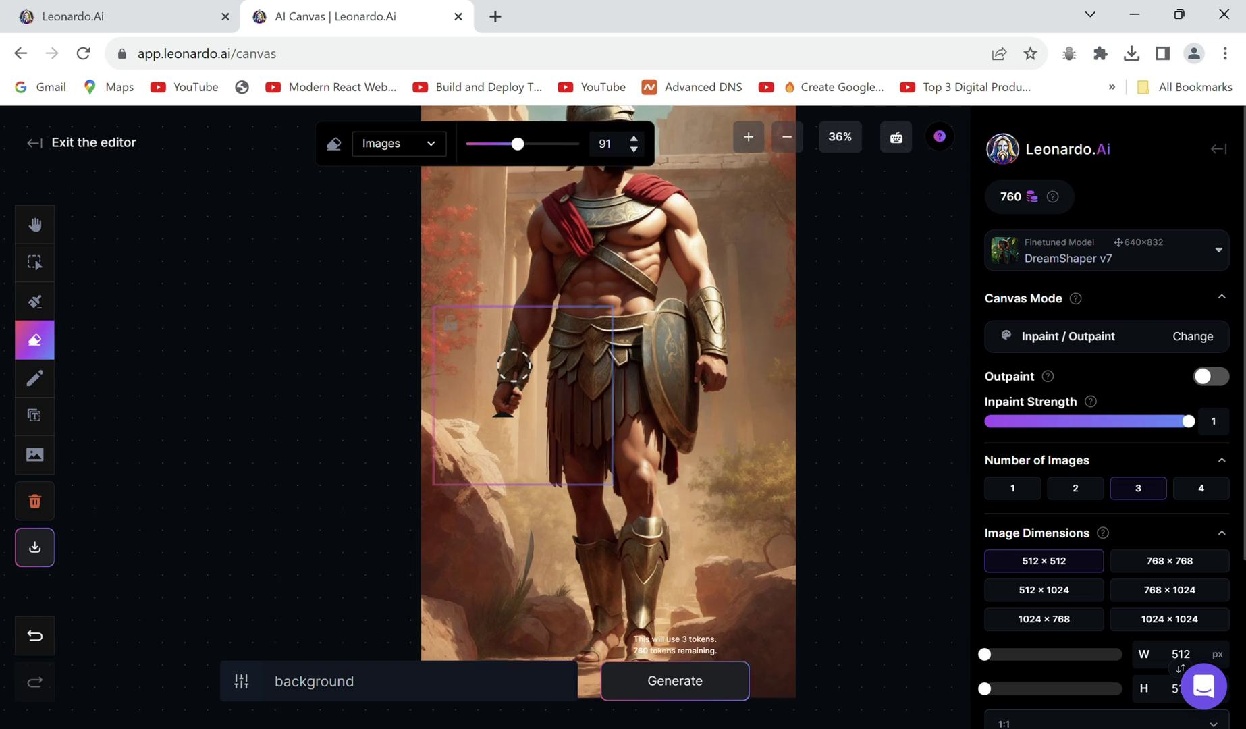
# Step: Mask the warrior's erased hand with brush size 68, generate with the prompt "hand" and accept a variation
pyautogui.scroll(3, 526, 395)
pyautogui.click(34, 302)
pyautogui.hotkey('ctrl', 'a')
pyautogui.write('hand')
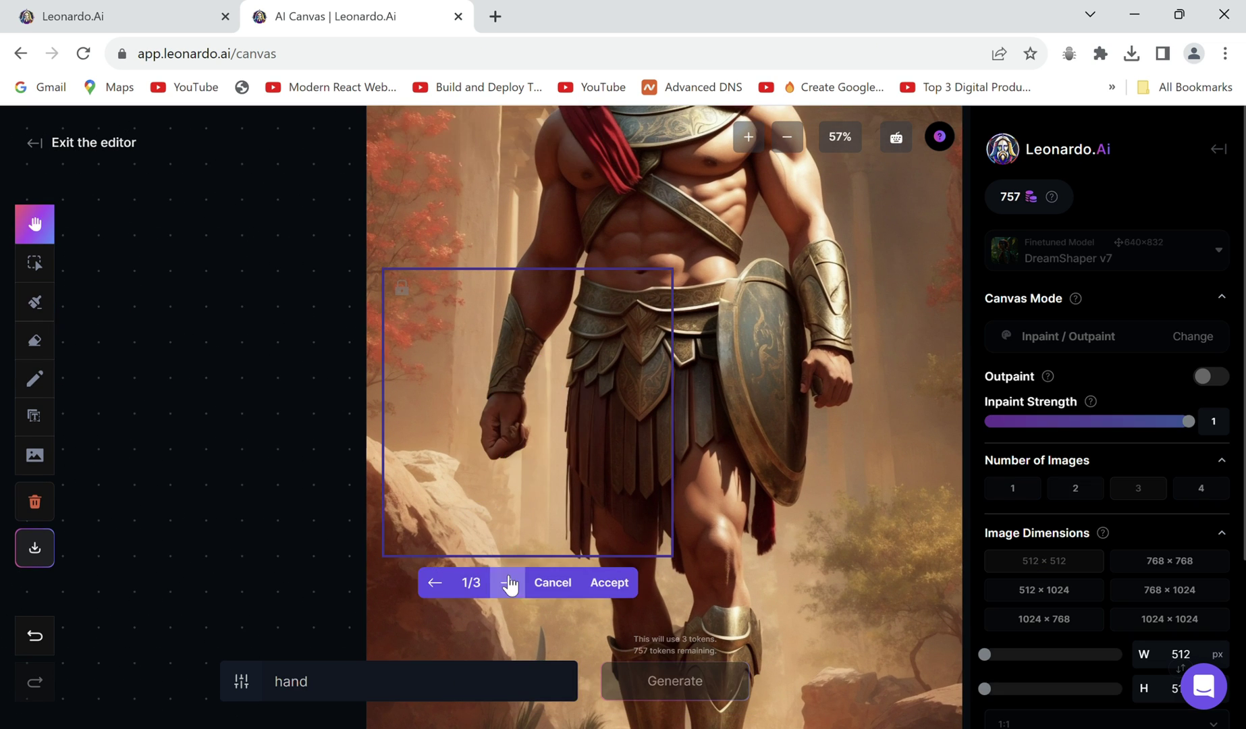
pyautogui.click(609, 581)
# Step: Erase the studio background around the man in the purple jacket with an Images eraser of size 200
pyautogui.scroll(-2, 603, 356)
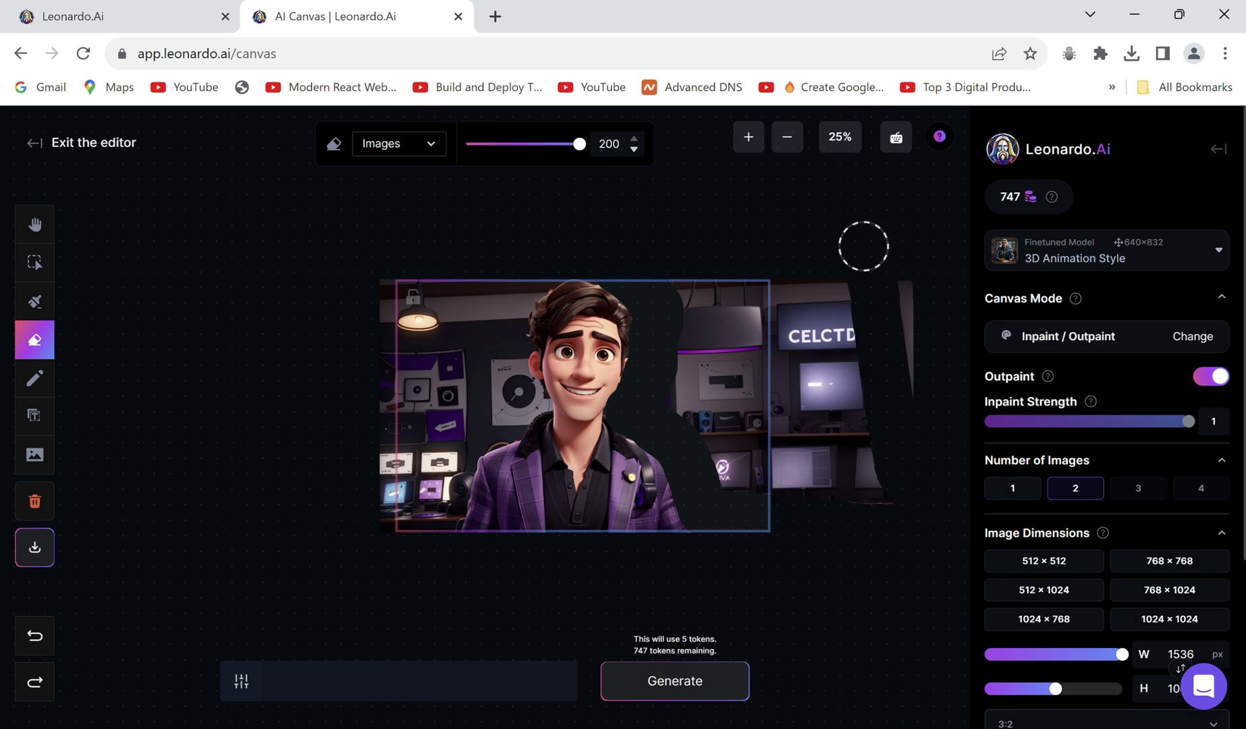
pyautogui.moveTo(862, 244)
pyautogui.mouseDown()
pyautogui.moveTo(732, 376)
pyautogui.moveTo(520, 397)
pyautogui.mouseUp()
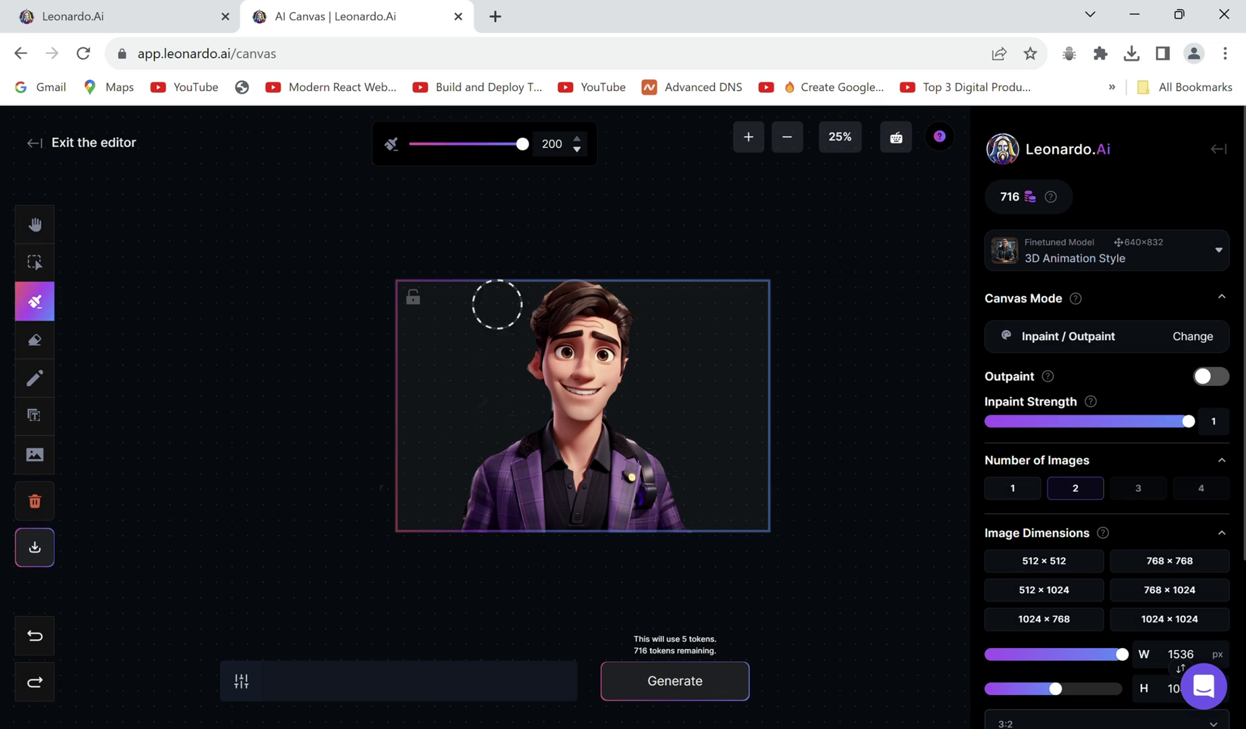
pyautogui.moveTo(494, 300)
pyautogui.mouseDown()
pyautogui.moveTo(627, 295)
pyautogui.moveTo(637, 361)
pyautogui.mouseUp()
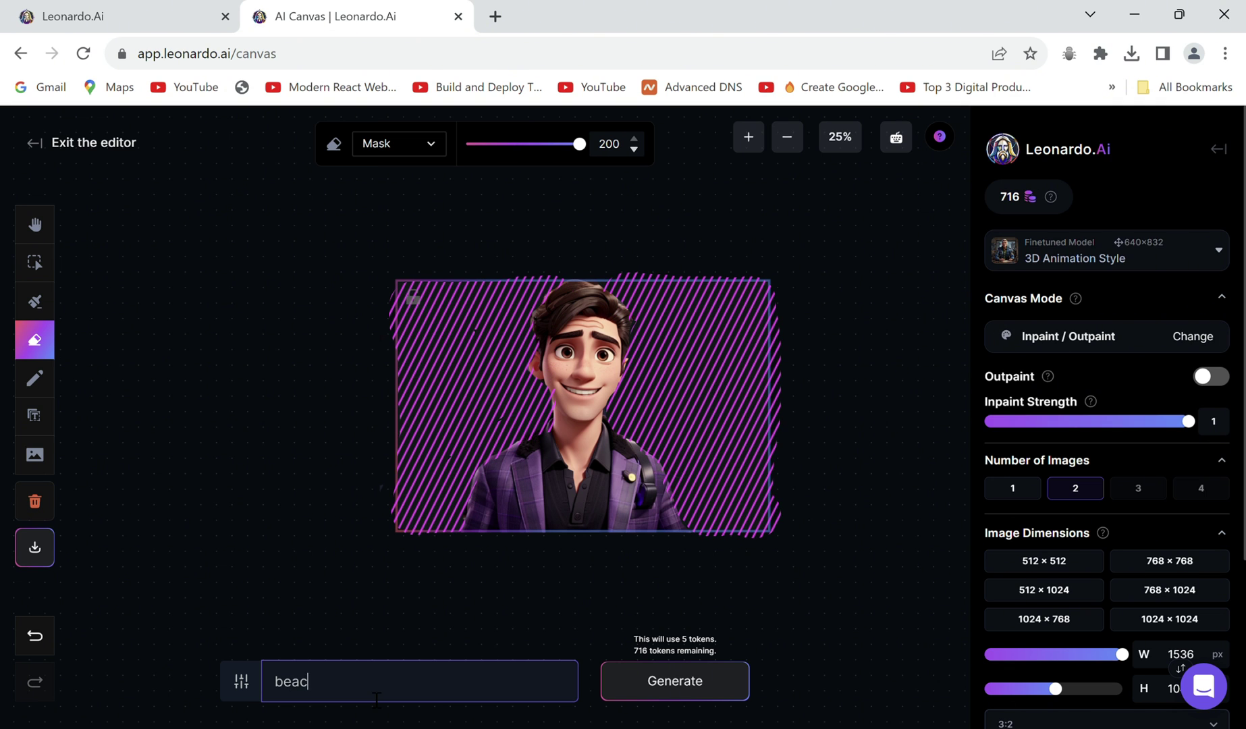
# Step: Generate a beach background over the masked area around the man with 3D Animation Style and accept a variation
pyautogui.click(675, 681)
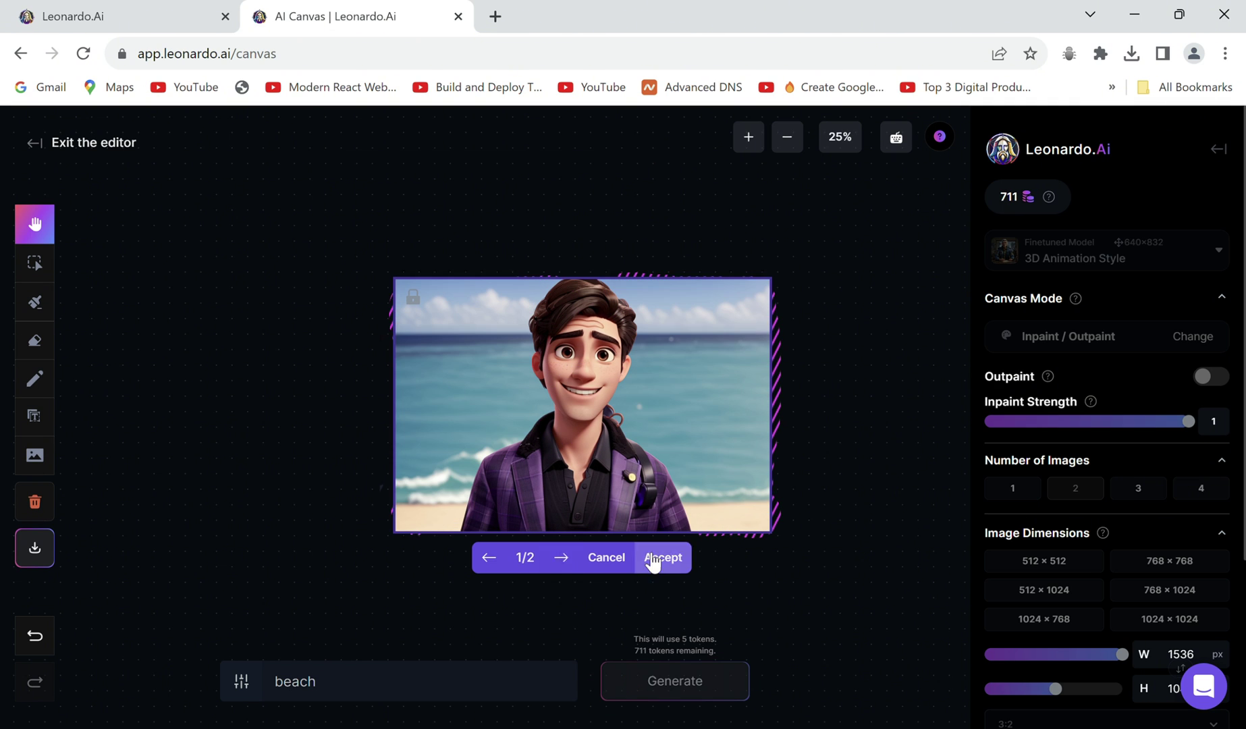
pyautogui.click(660, 555)
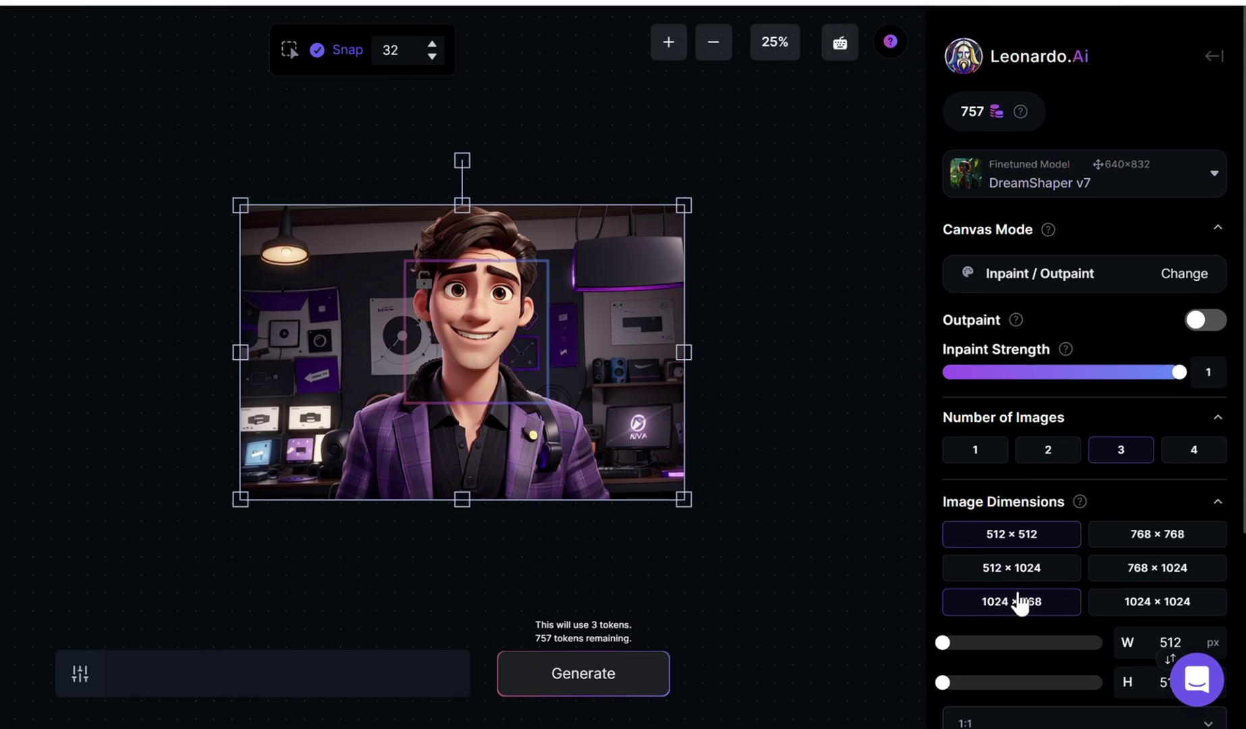
# Step: Resize the generation frame to 992 px wide and the height of the studio portrait, aligned with its edges
pyautogui.moveTo(984, 654)
pyautogui.mouseDown()
pyautogui.moveTo(1017, 654)
pyautogui.moveTo(995, 636)
pyautogui.mouseUp()
pyautogui.moveTo(901, 676); pyautogui.dragTo(992, 675)
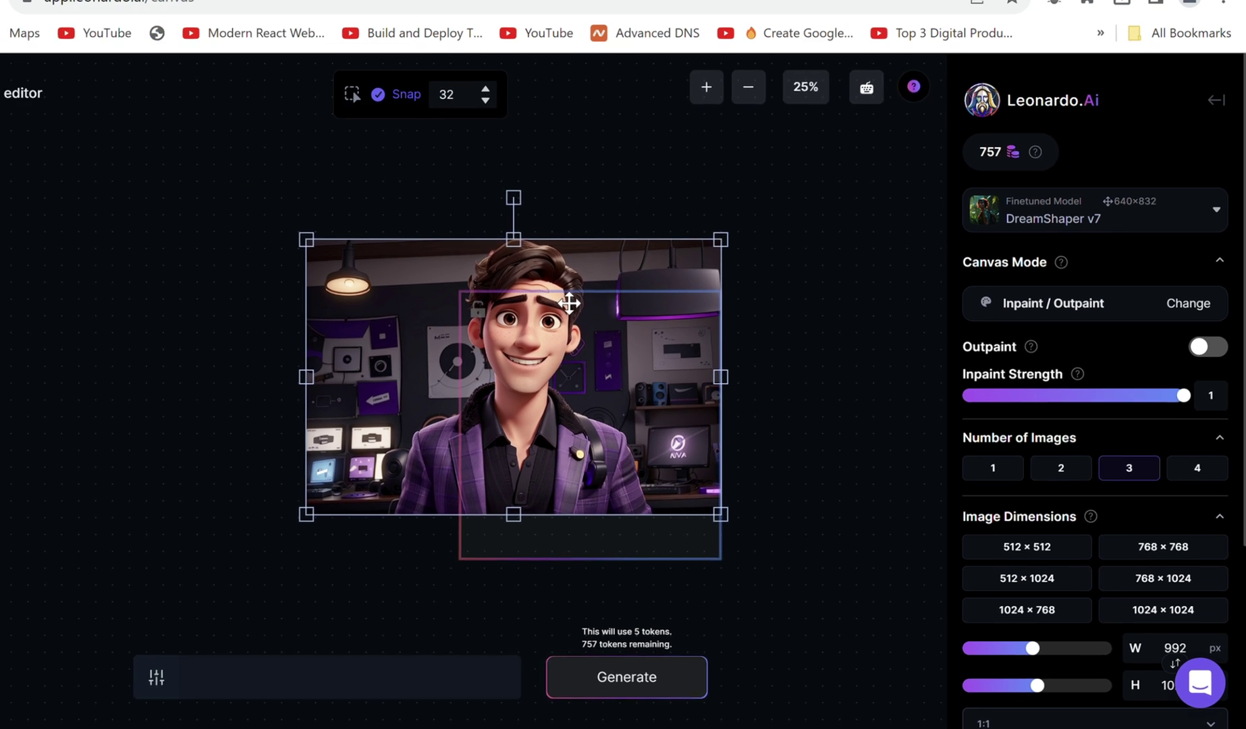
pyautogui.moveTo(422, 206); pyautogui.dragTo(423, 270)
# Step: Set the generation frame to 1536 × 1040 px and move it so it extends past the portrait's right edge
pyautogui.scroll(-1, 423, 271)
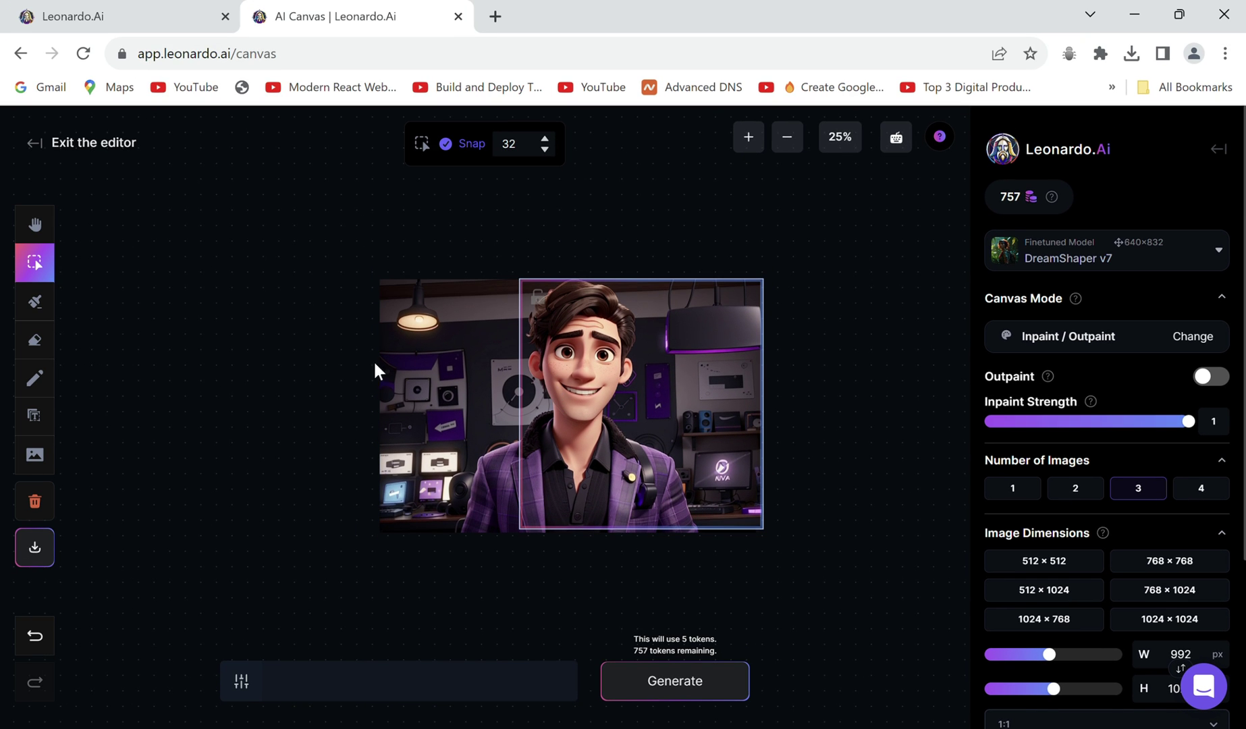
pyautogui.moveTo(987, 633); pyautogui.dragTo(1030, 634)
pyautogui.moveTo(781, 280); pyautogui.dragTo(831, 280)
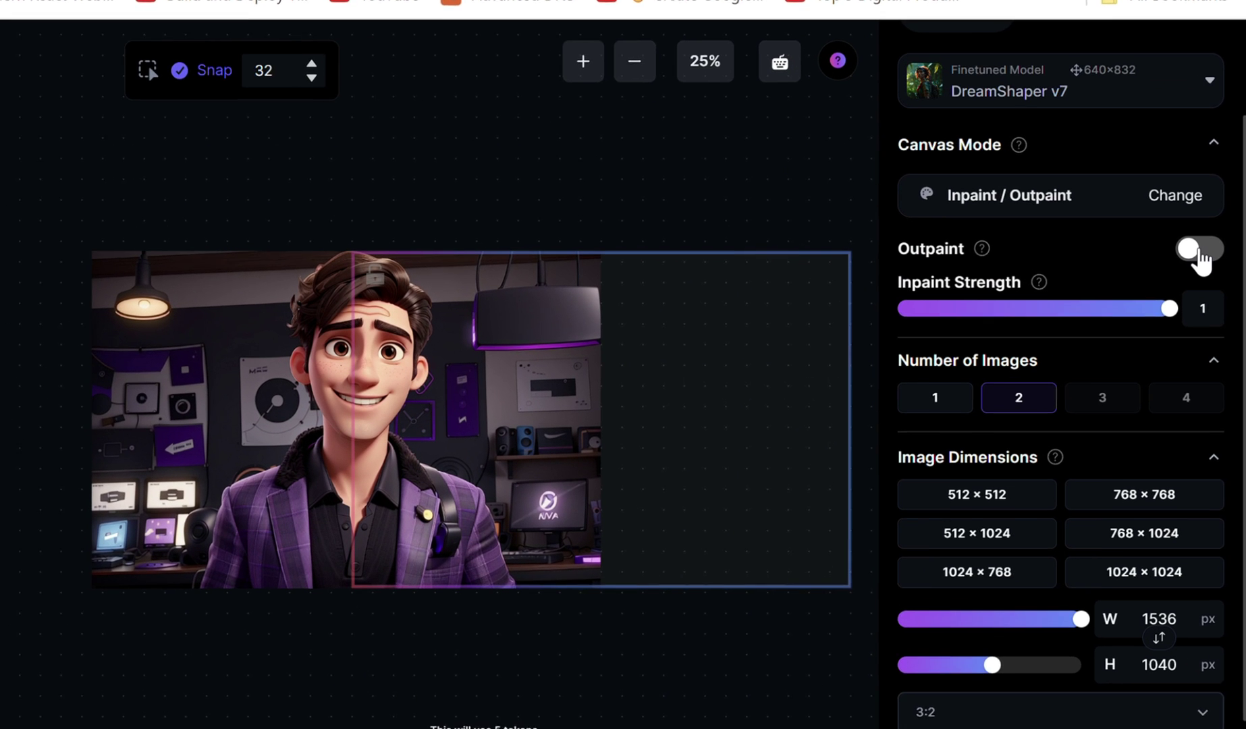
# Step: Turn on Outpaint, enter the prompt "tech studio" and generate the extension of the portrait
pyautogui.click(1209, 277)
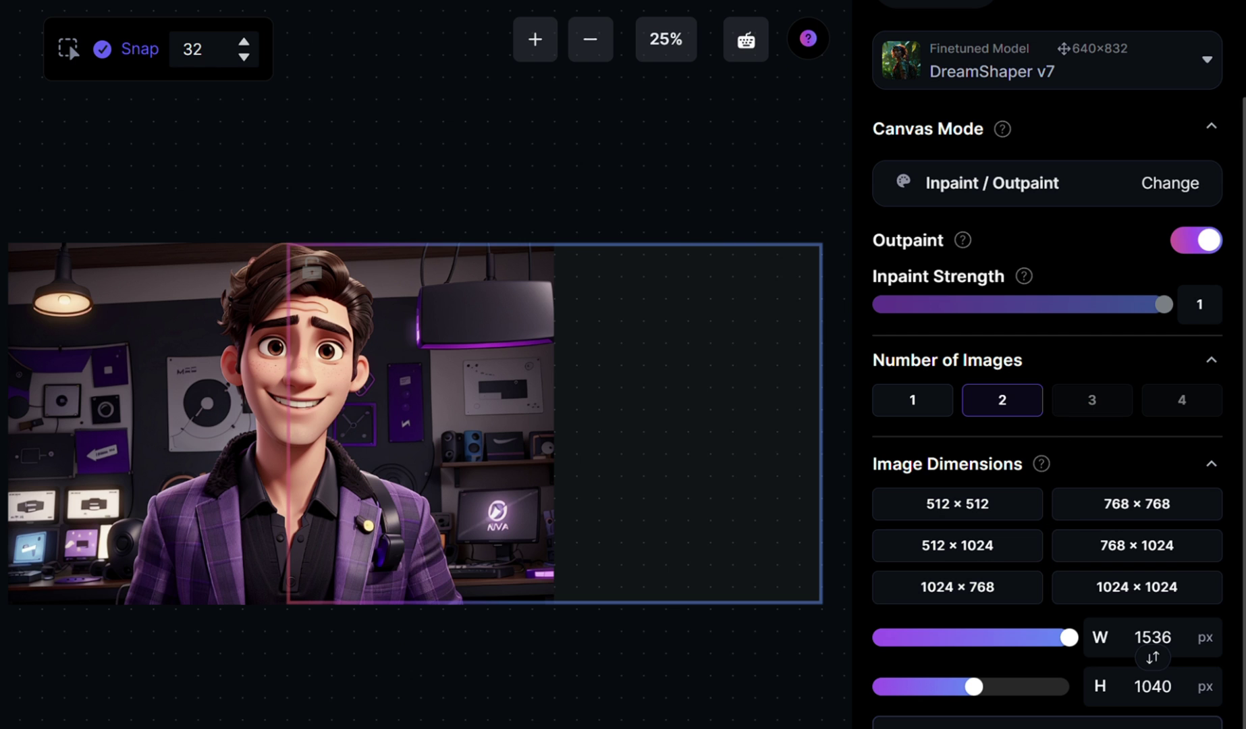
pyautogui.click(252, 721)
pyautogui.write('studio')
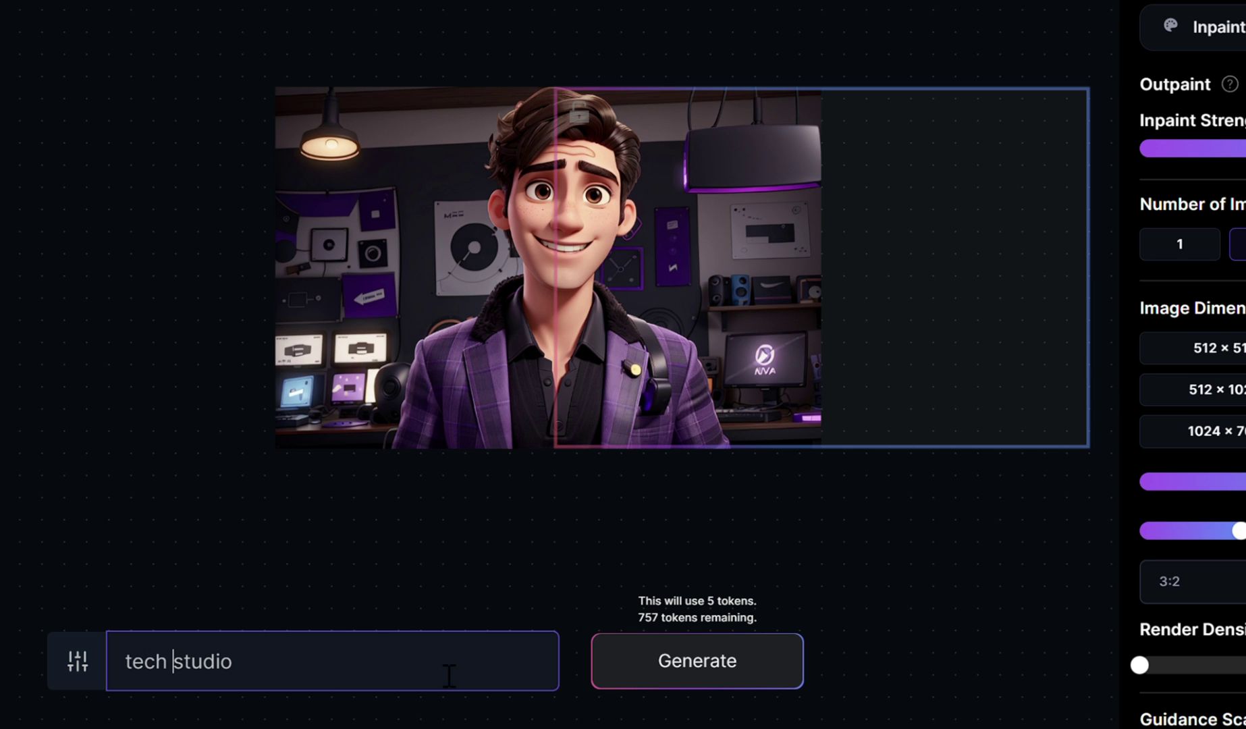
pyautogui.click(664, 670)
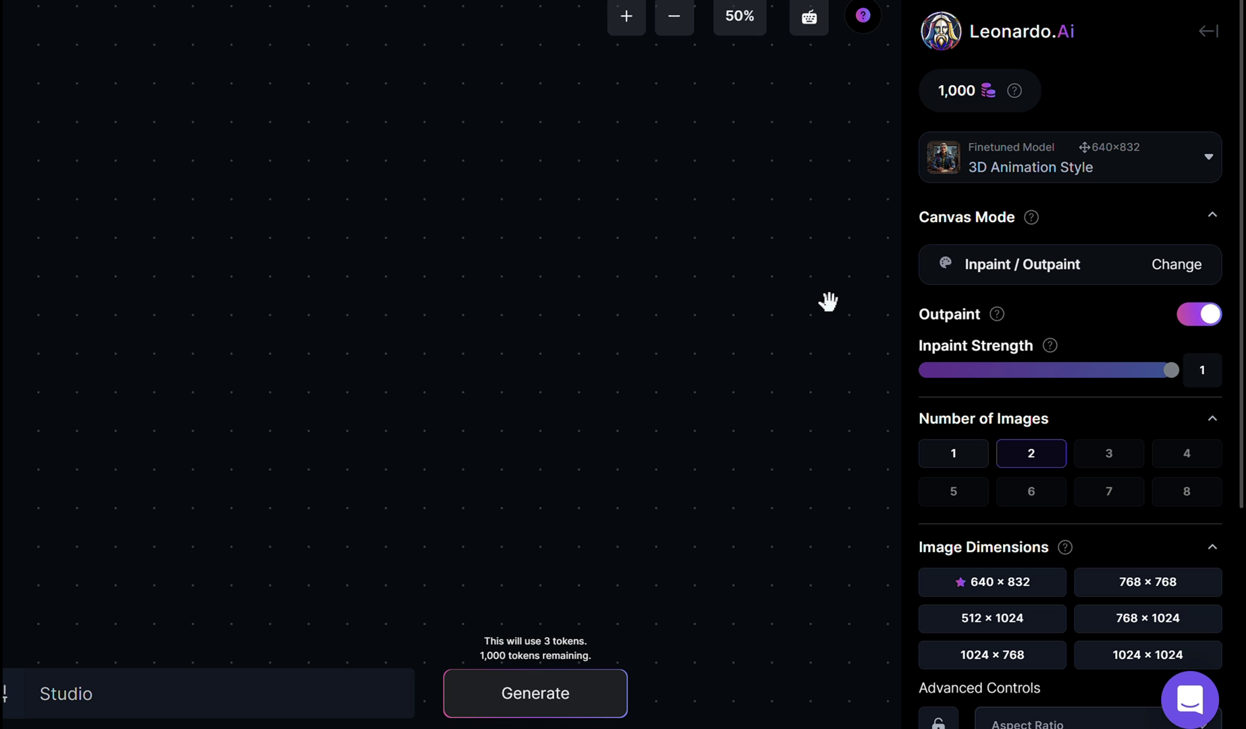
# Step: Open the canvas mode choices
pyautogui.click(1176, 264)
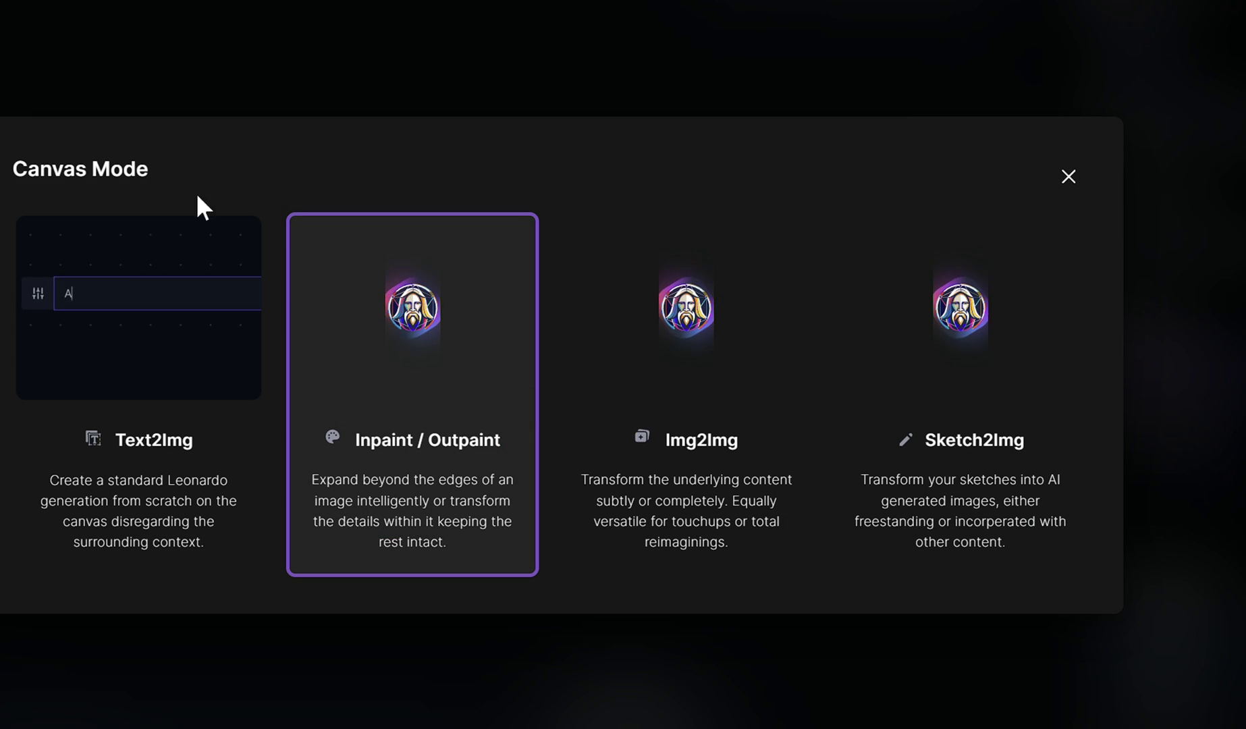